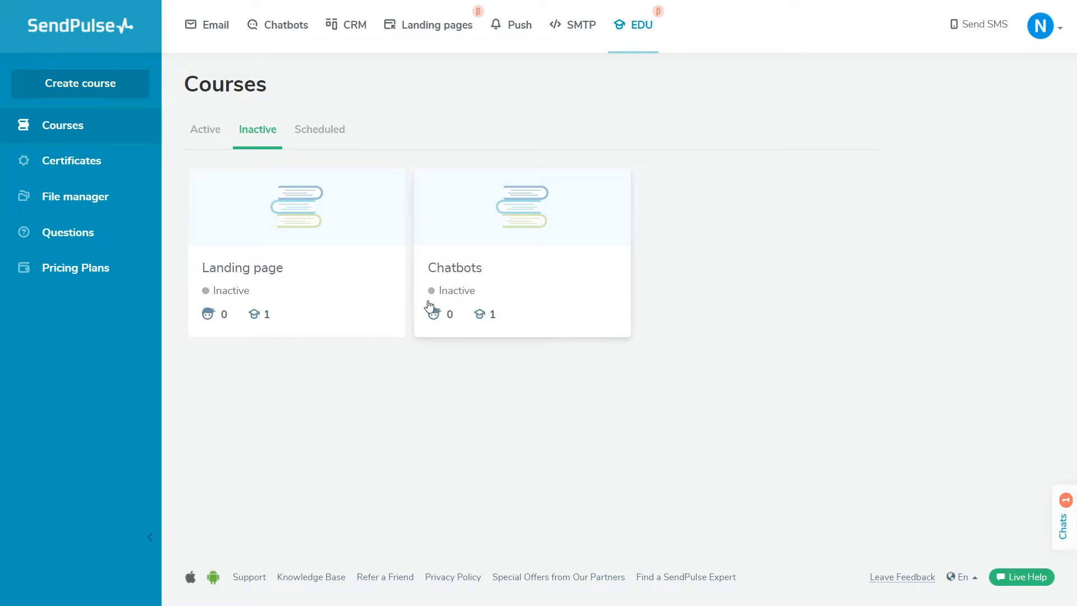
Step: Open the inactive Landing page course and add three new lessons to it
left_click(369, 309)
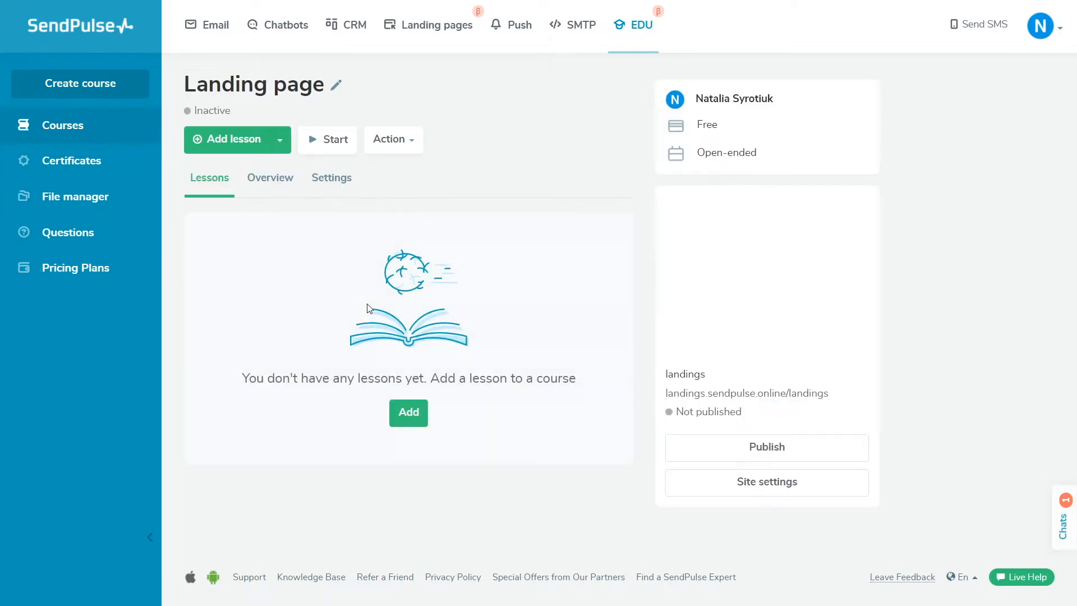
left_click(251, 150)
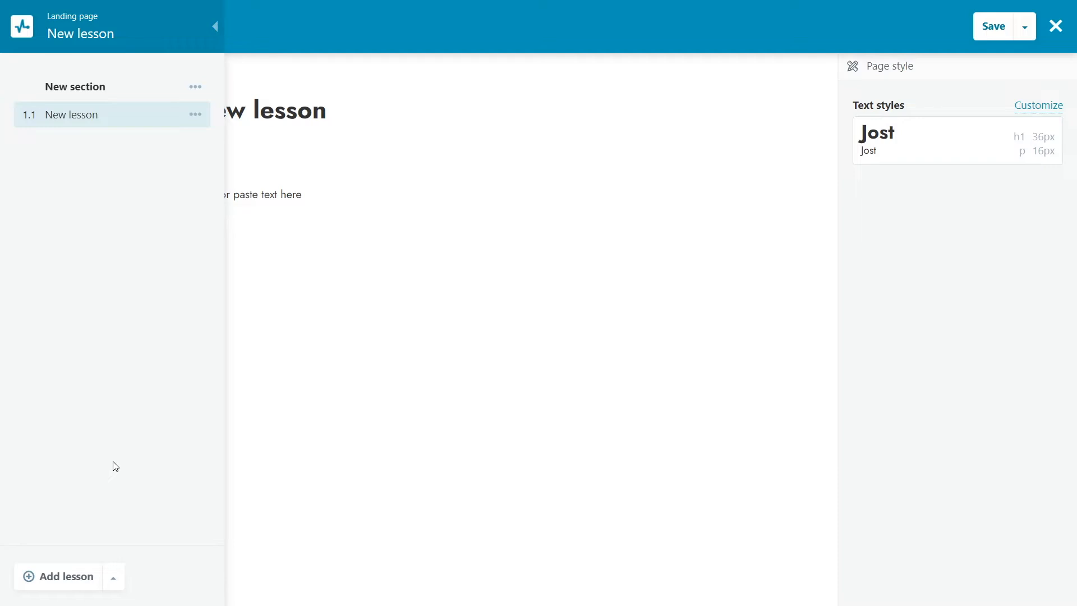
left_click(70, 586)
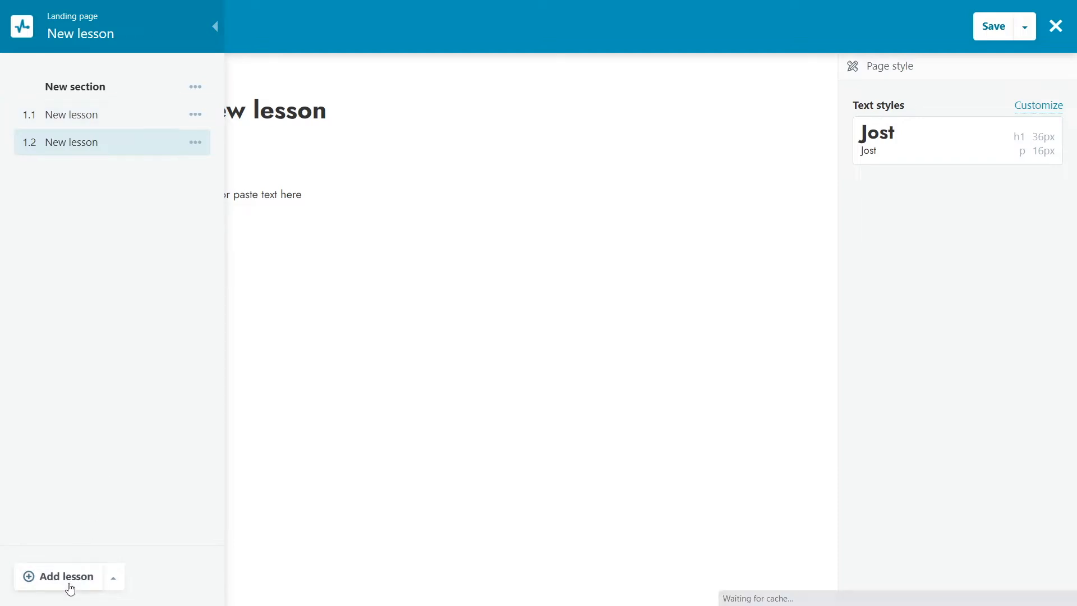
left_click(69, 586)
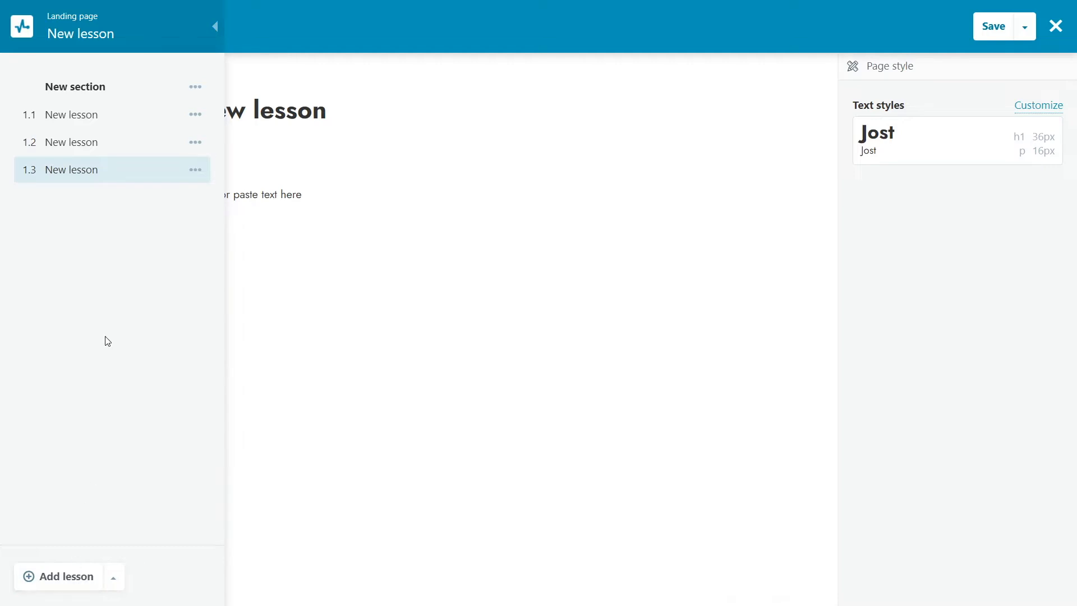
Step: Open lesson 1.1 for editing and change its title to "Lesson 1"
left_click(119, 116)
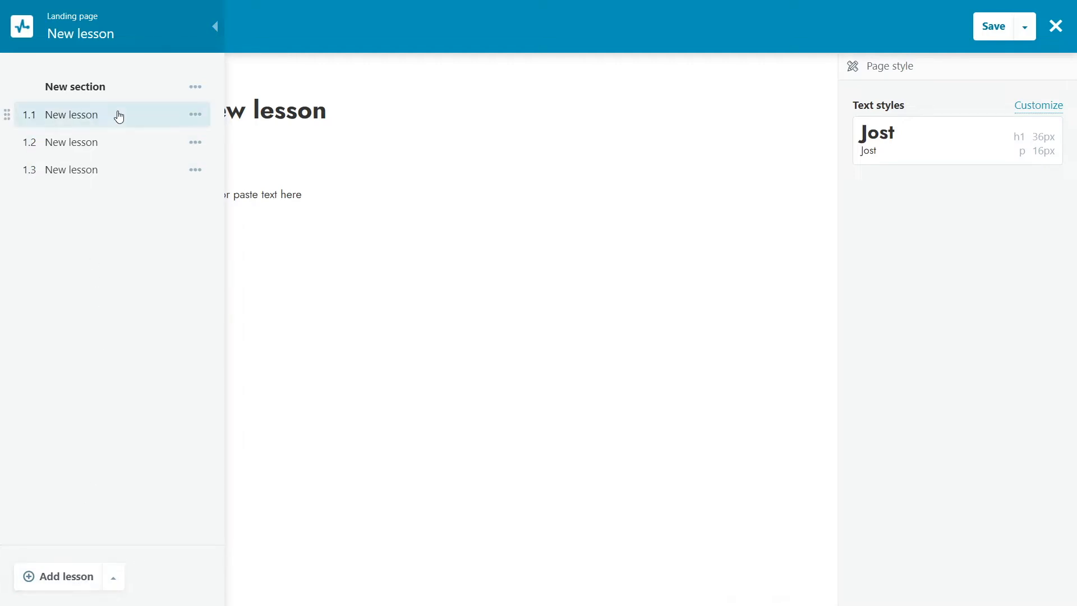
left_click(214, 27)
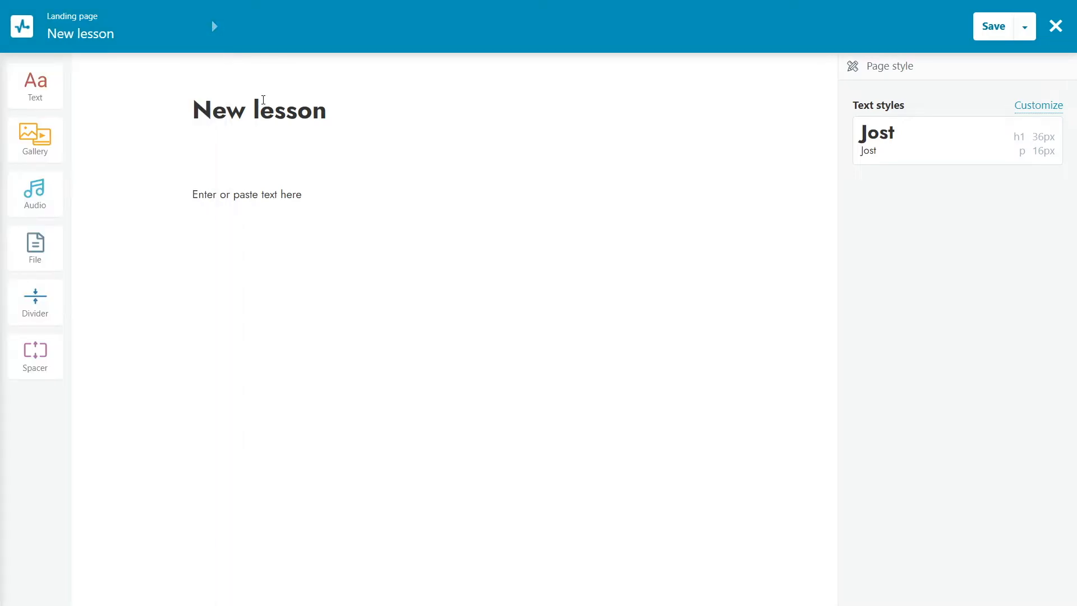
left_click_drag(261, 111, 197, 112)
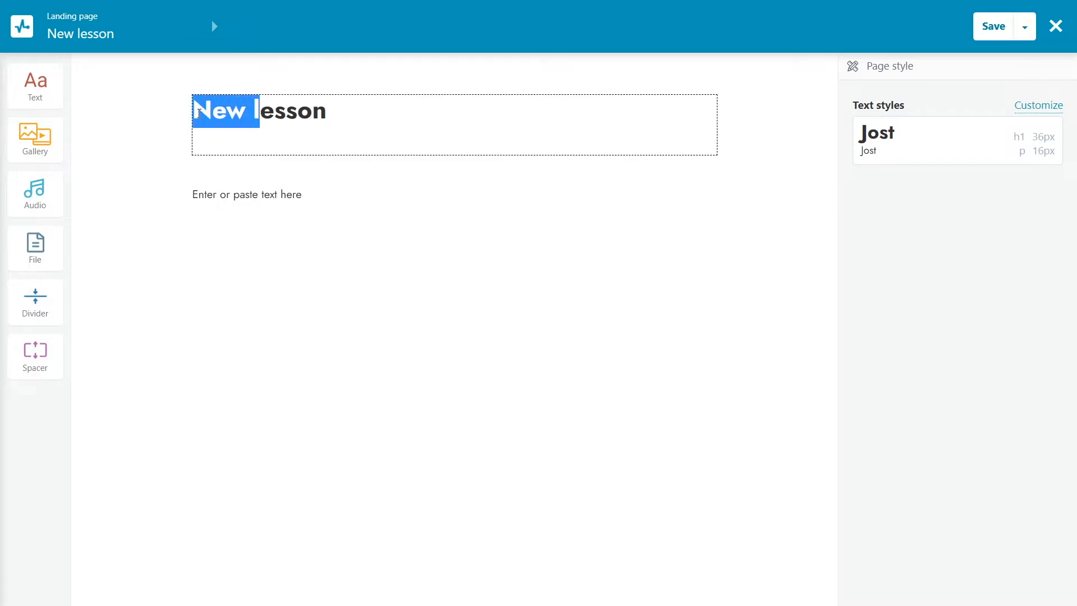
type("L")
left_click(288, 111)
type("1")
left_click(277, 74)
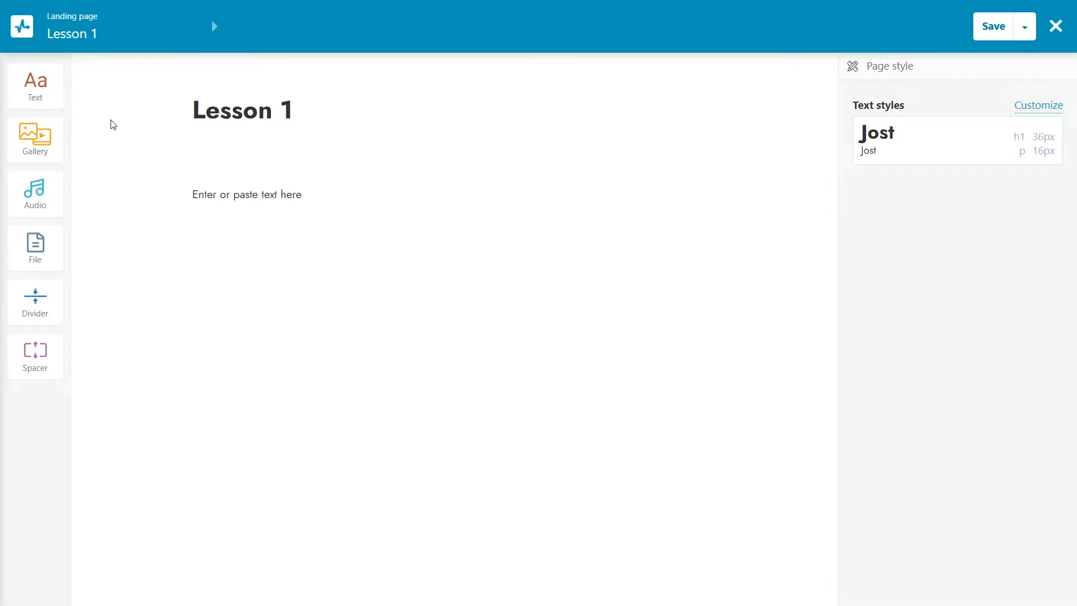
Step: Replace the placeholder text below the lesson title with "How to customize your landing page"
left_click(218, 196)
triple_click(218, 196)
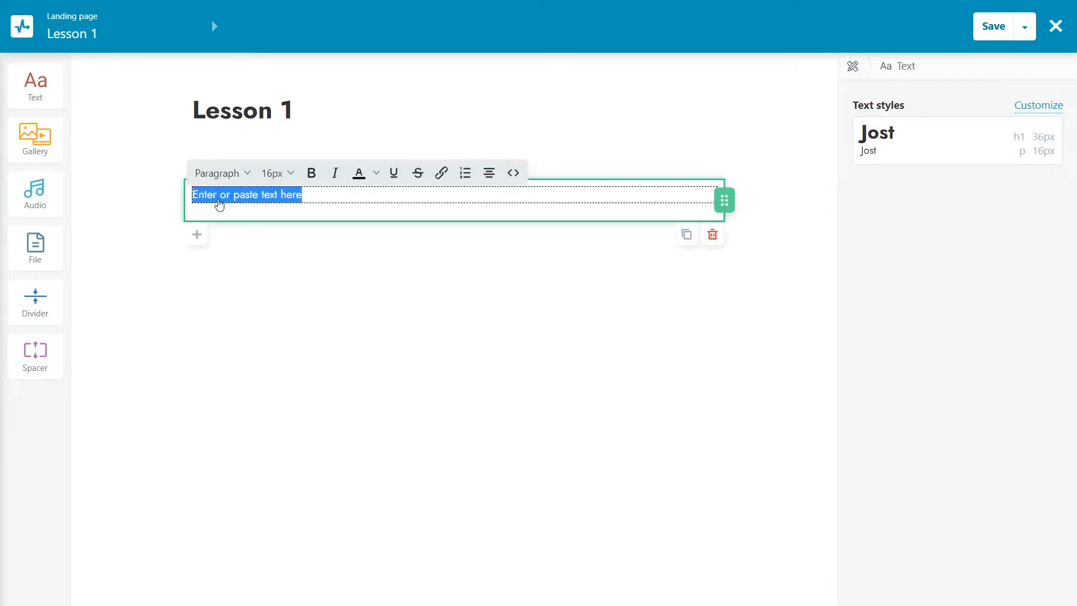
type("How to custo")
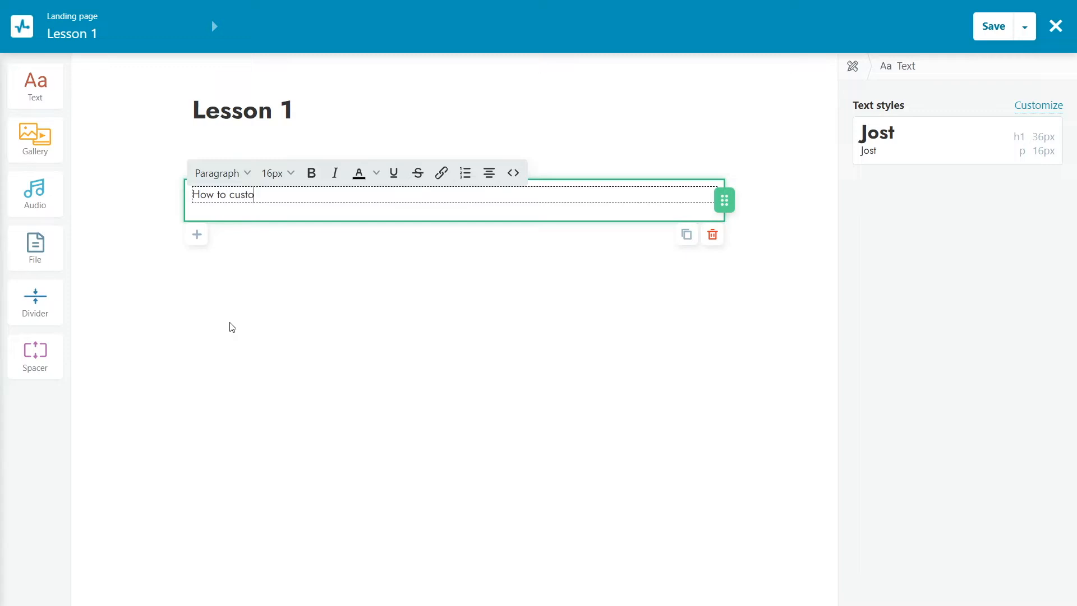
type("mize your landing page")
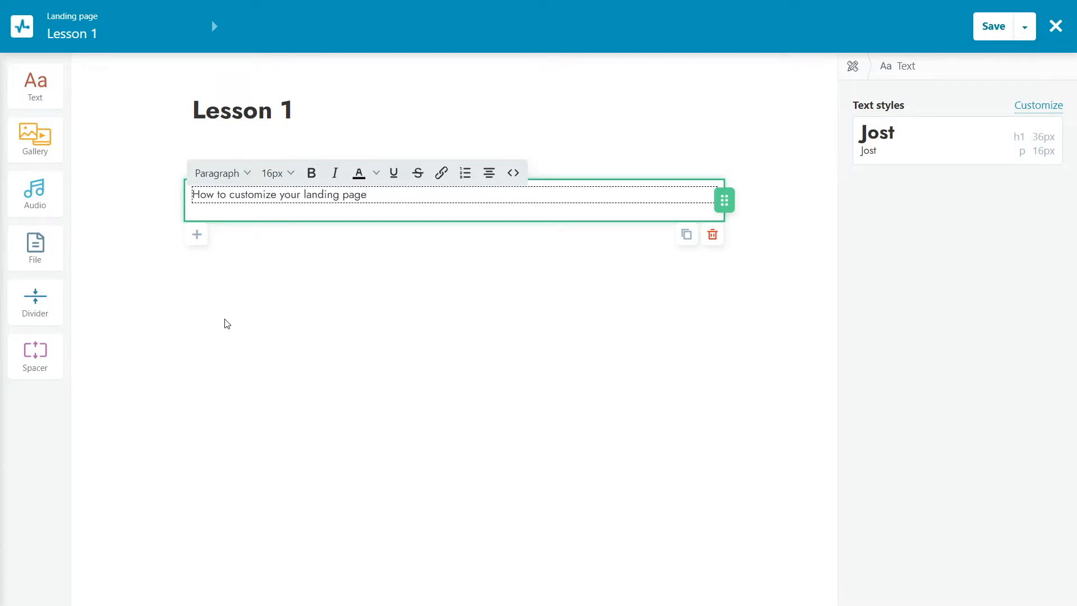
Step: Make the words "landing page" in the paragraph bold and purple
left_click_drag(374, 203, 304, 203)
left_click(312, 175)
left_click(378, 175)
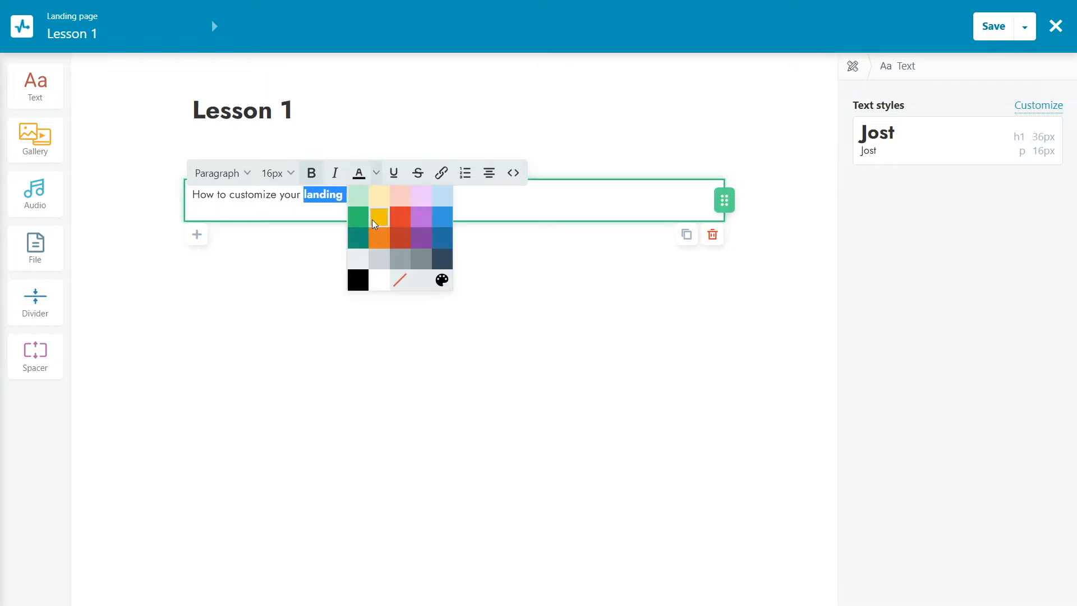
left_click(416, 220)
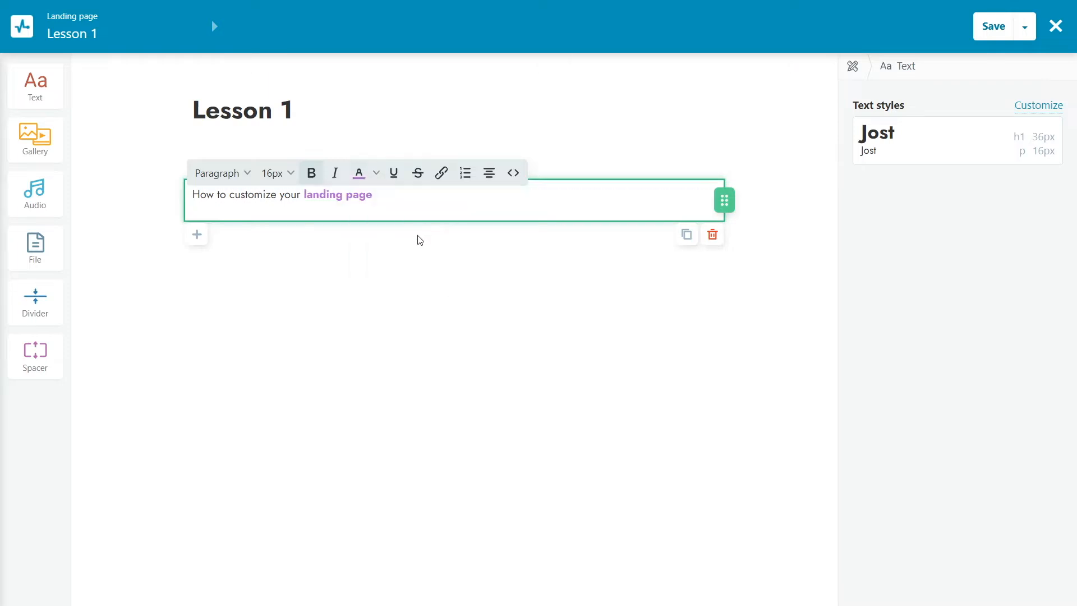
Step: Customize the Paragraph text style with the Roboto font at 20 px
left_click(1022, 106)
left_click(915, 135)
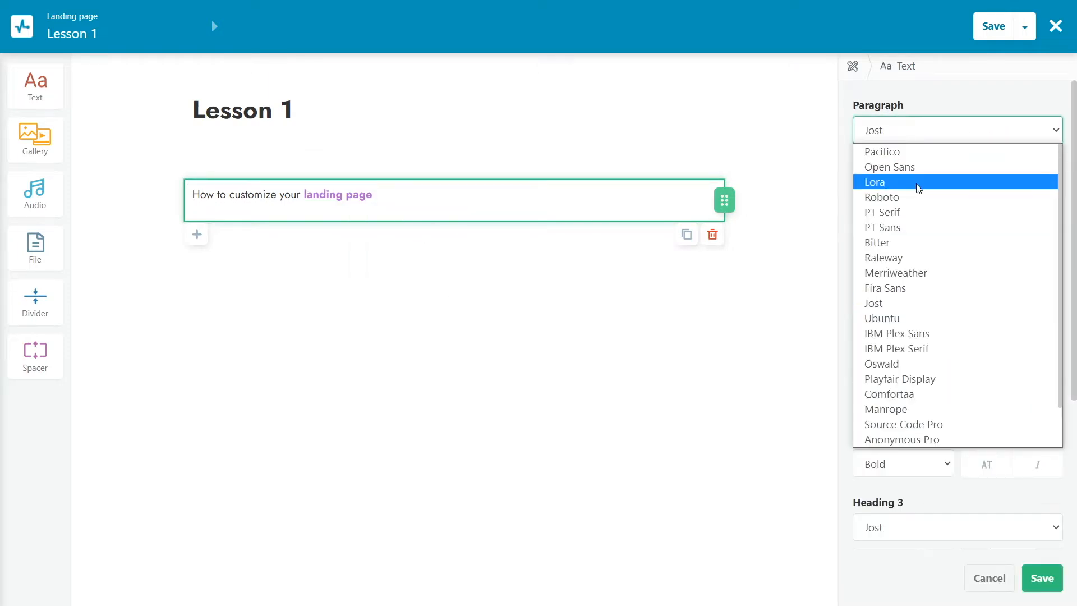
left_click(917, 198)
left_click(871, 165)
double_click(871, 165)
type("20")
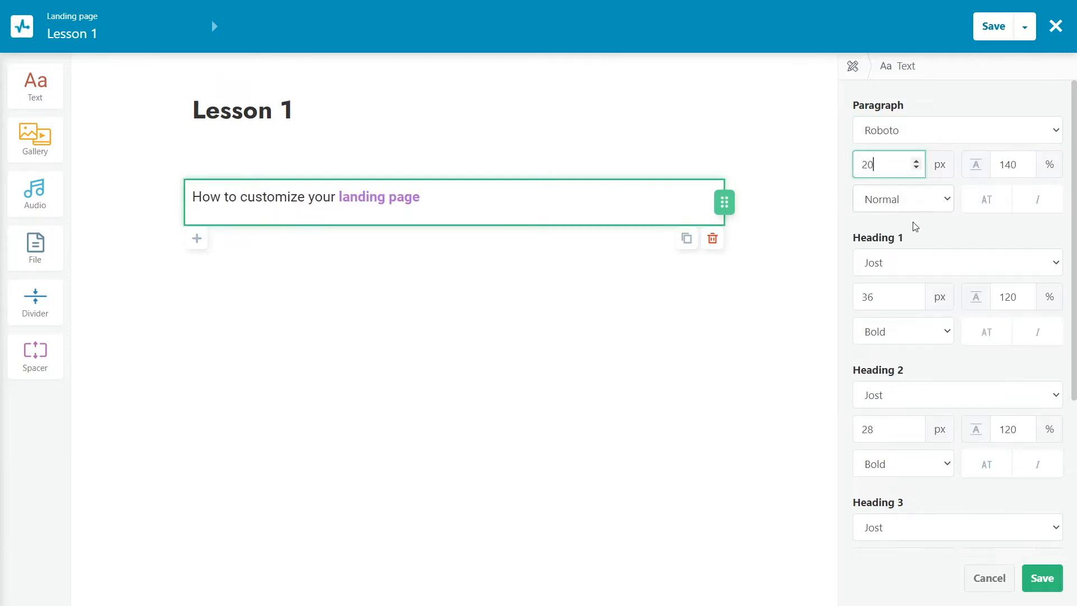
Step: Set the Heading 1 style to Pacifico at 40 px and save the text styles
left_click(921, 264)
left_click(920, 283)
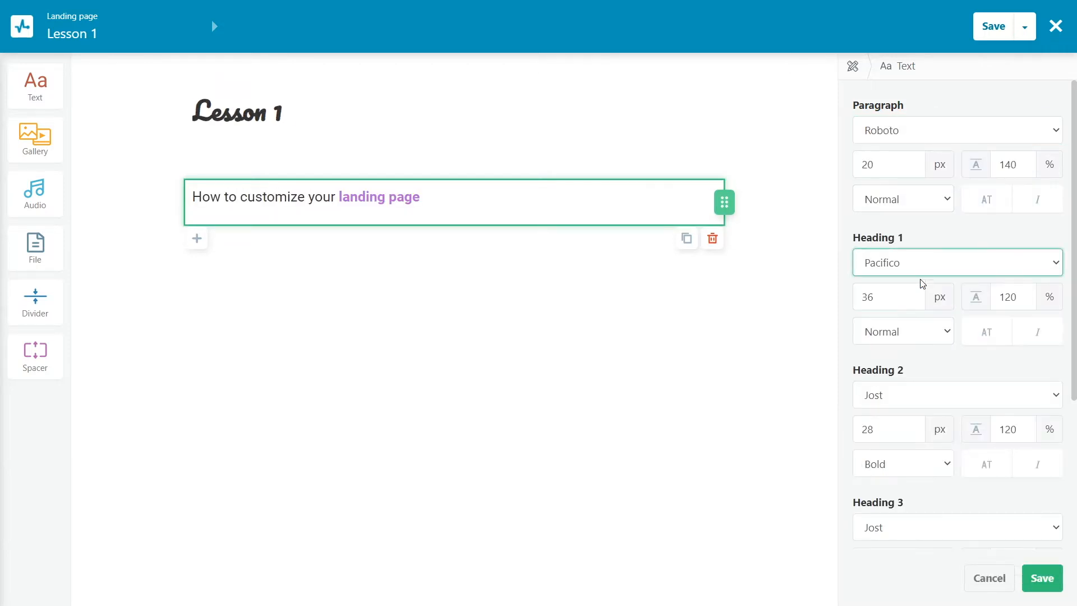
left_click(877, 294)
key("BackSpace")
key("BackSpace")
type("40")
left_click(943, 366)
left_click(1044, 578)
Step: Add a gallery block of type Image below the paragraph and fill it with cover.jpg
left_click_drag(35, 138, 295, 274)
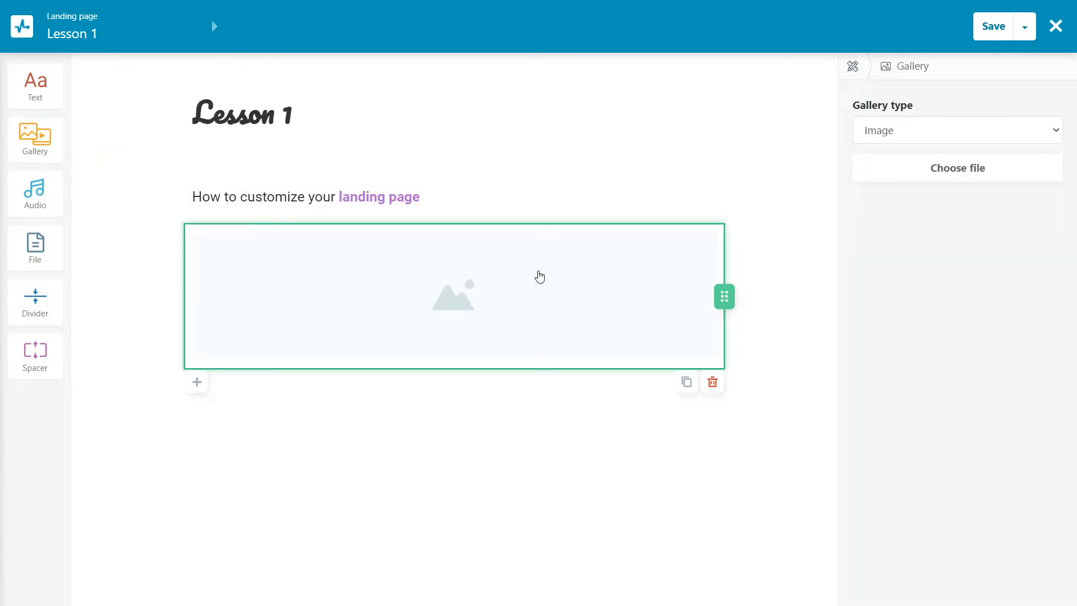
left_click(1041, 133)
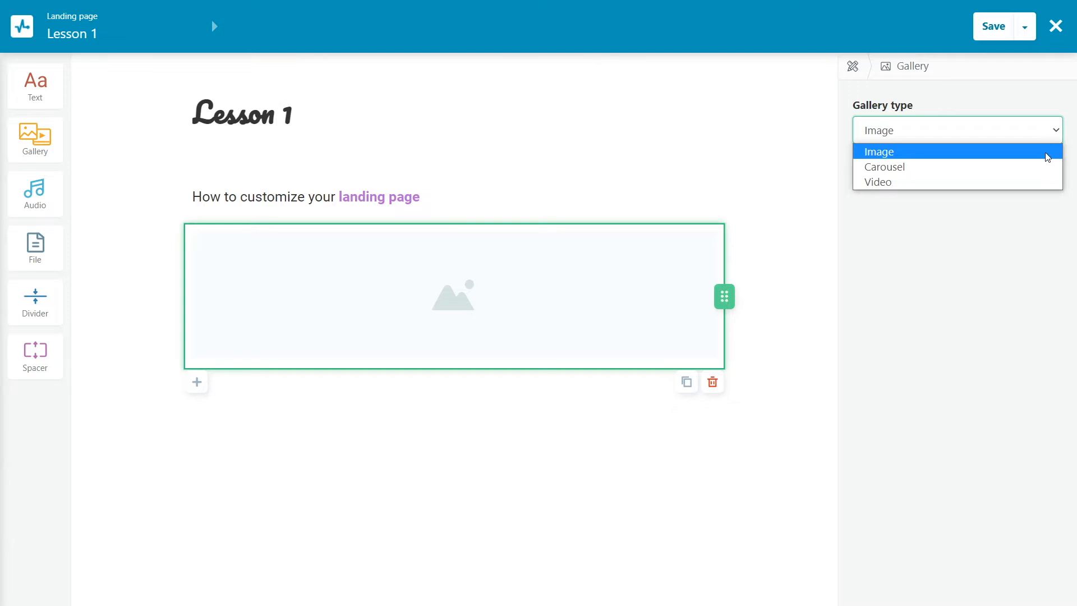
left_click(1048, 151)
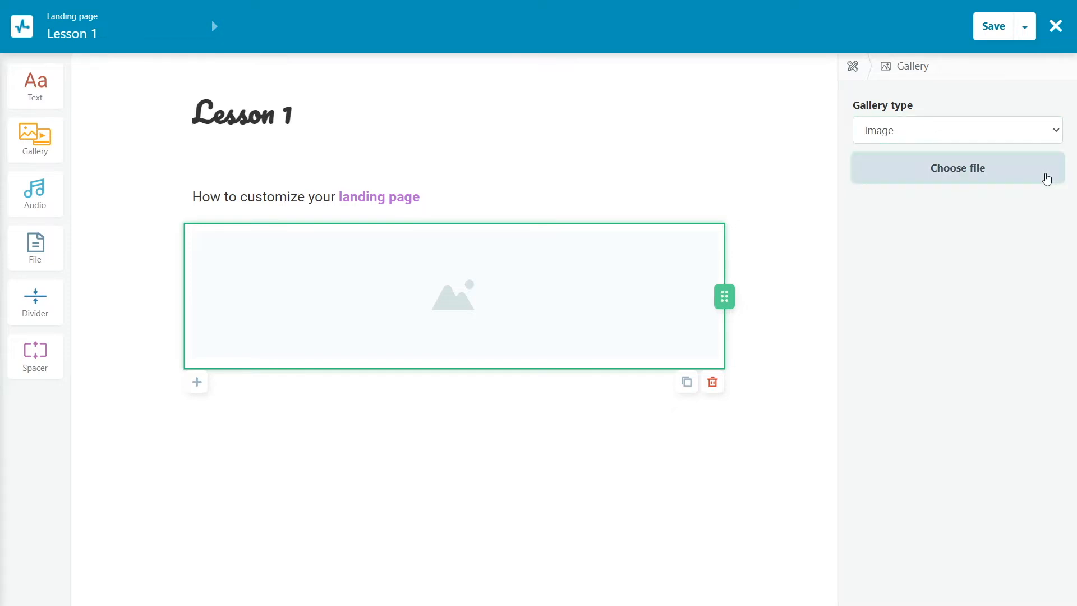
left_click(1046, 174)
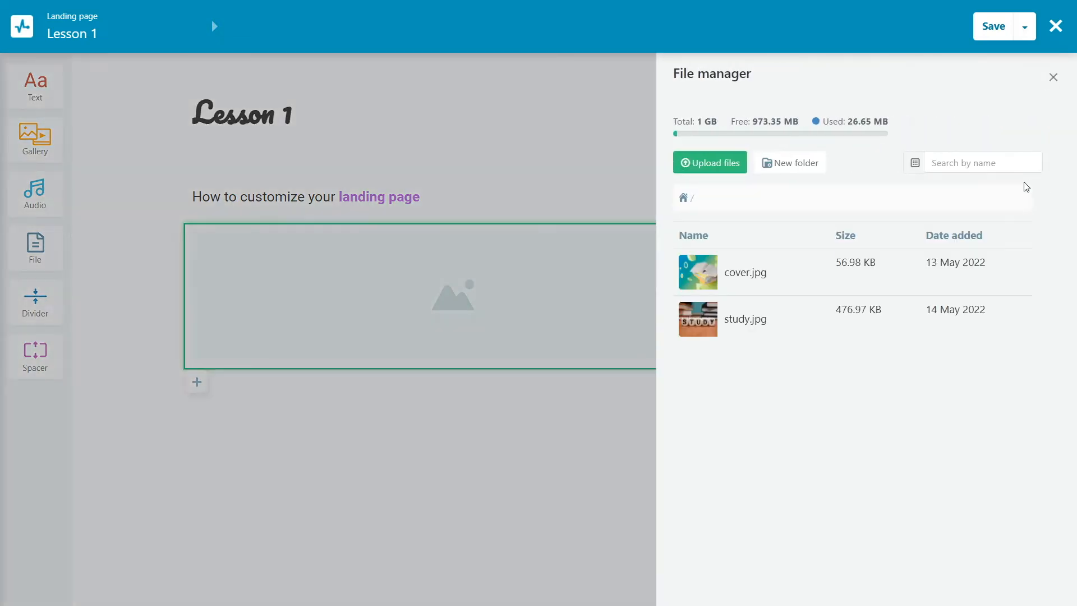
left_click(795, 279)
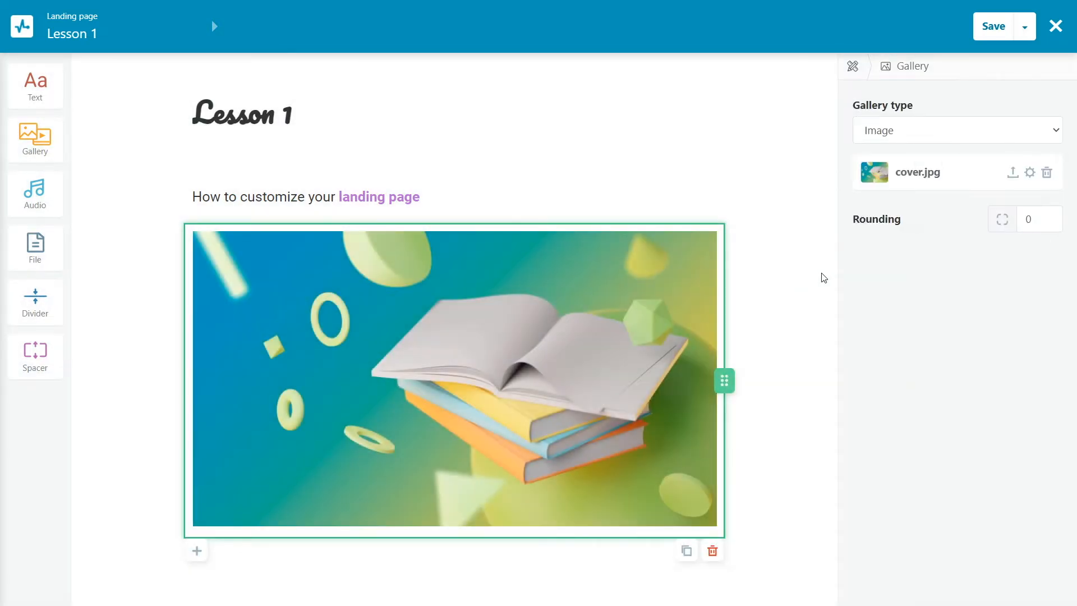
left_click(1054, 216)
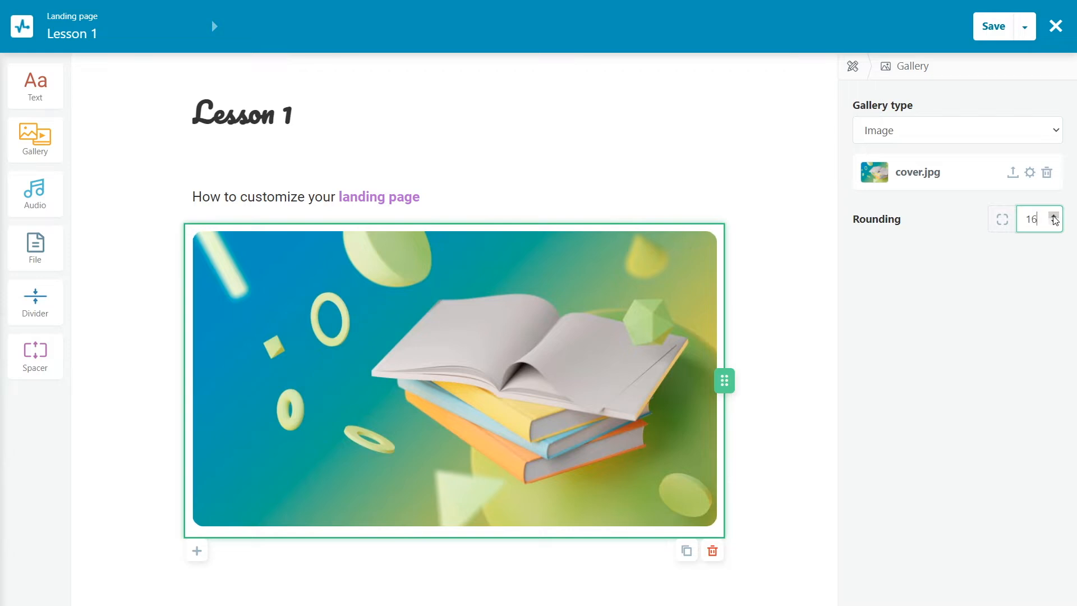
left_click(1030, 173)
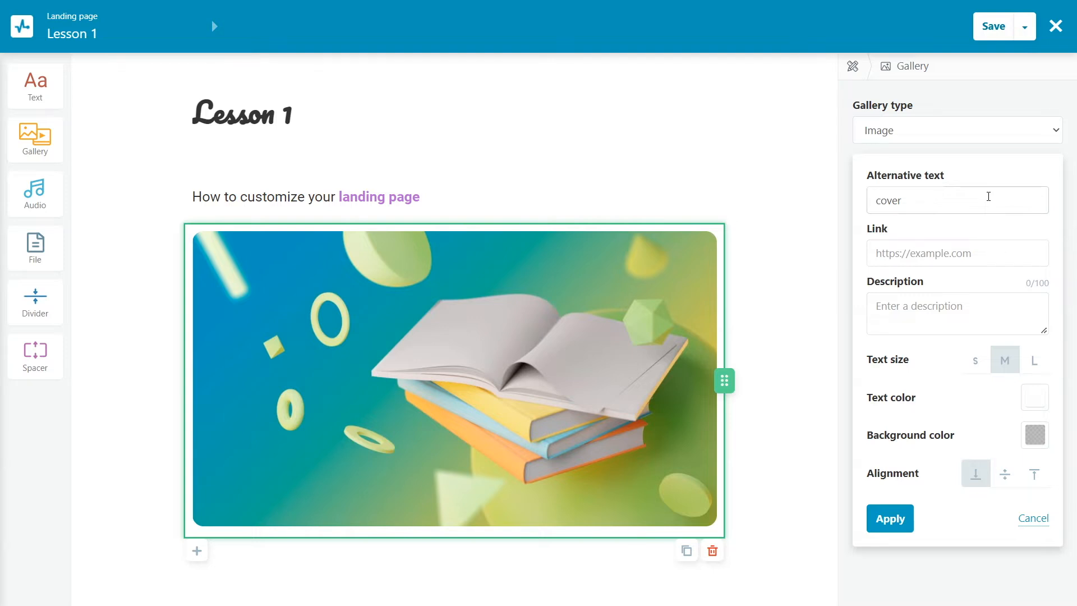
left_click(989, 197)
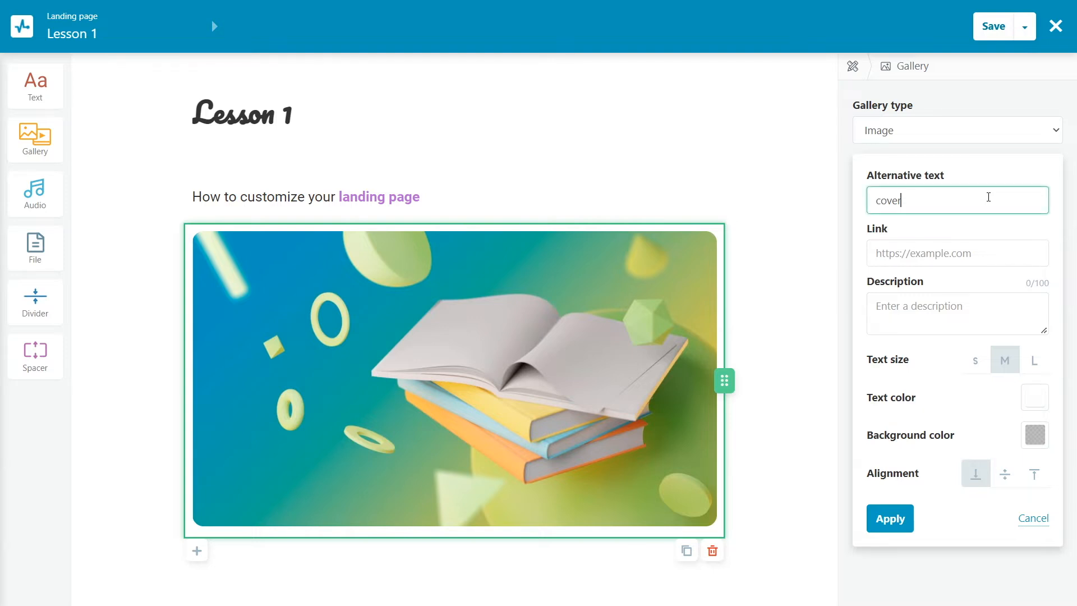
left_click(991, 250)
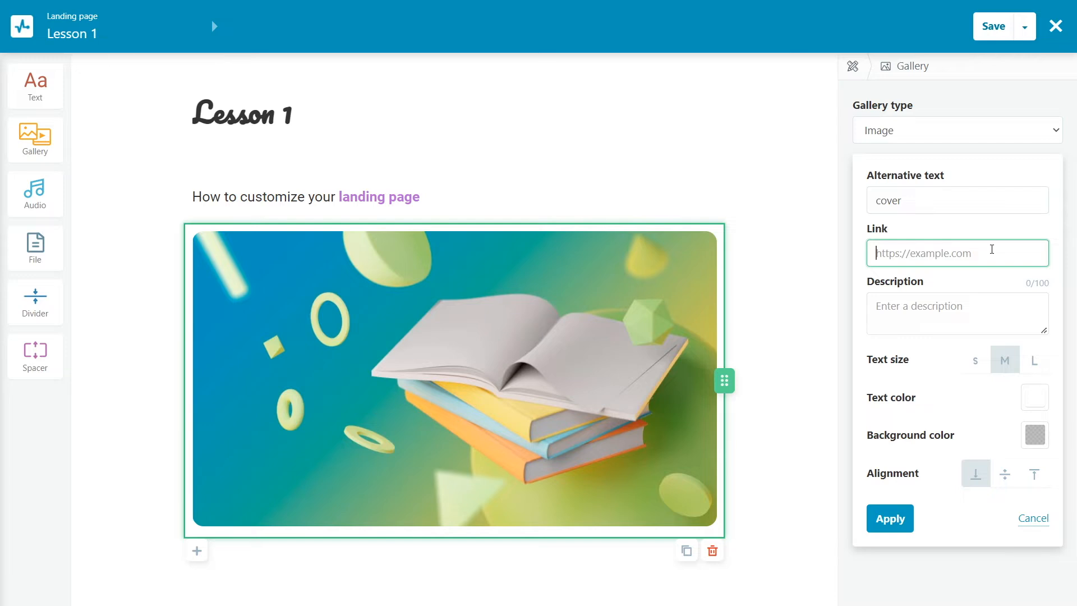
type("https://w.")
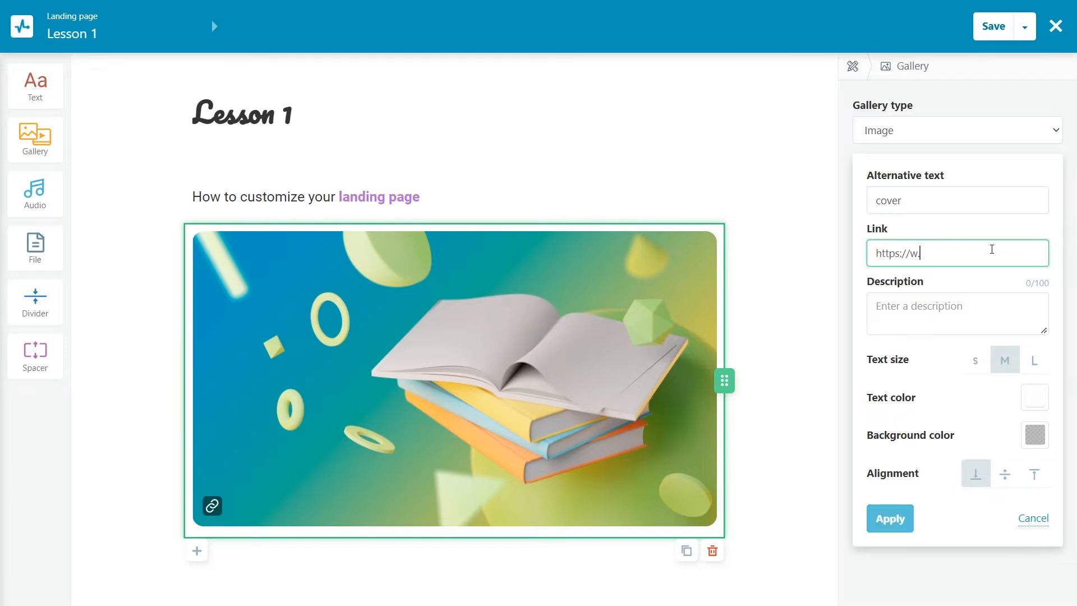
type("com")
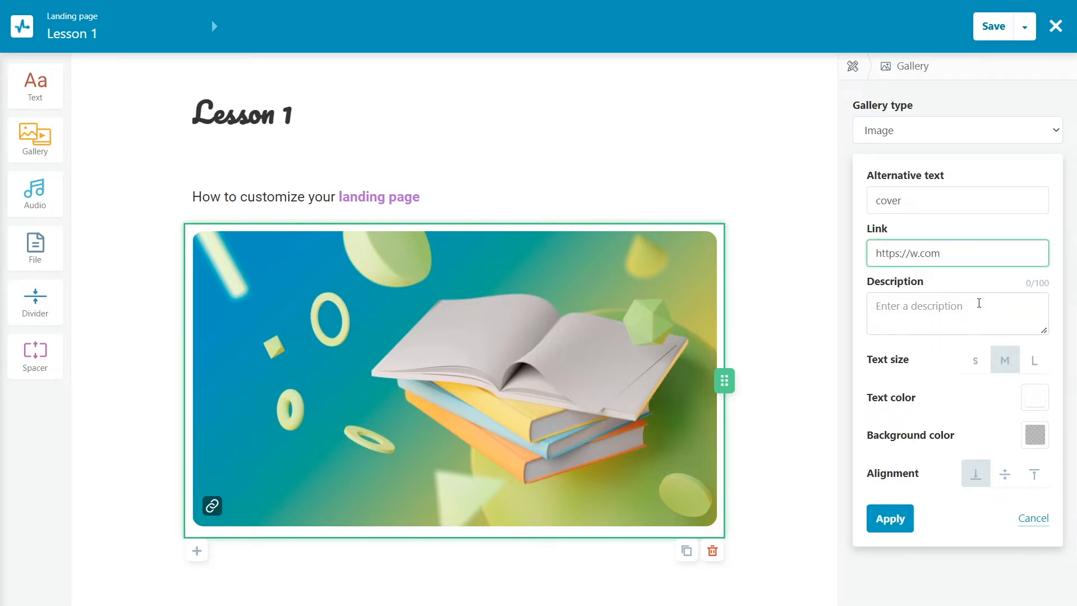
left_click(979, 303)
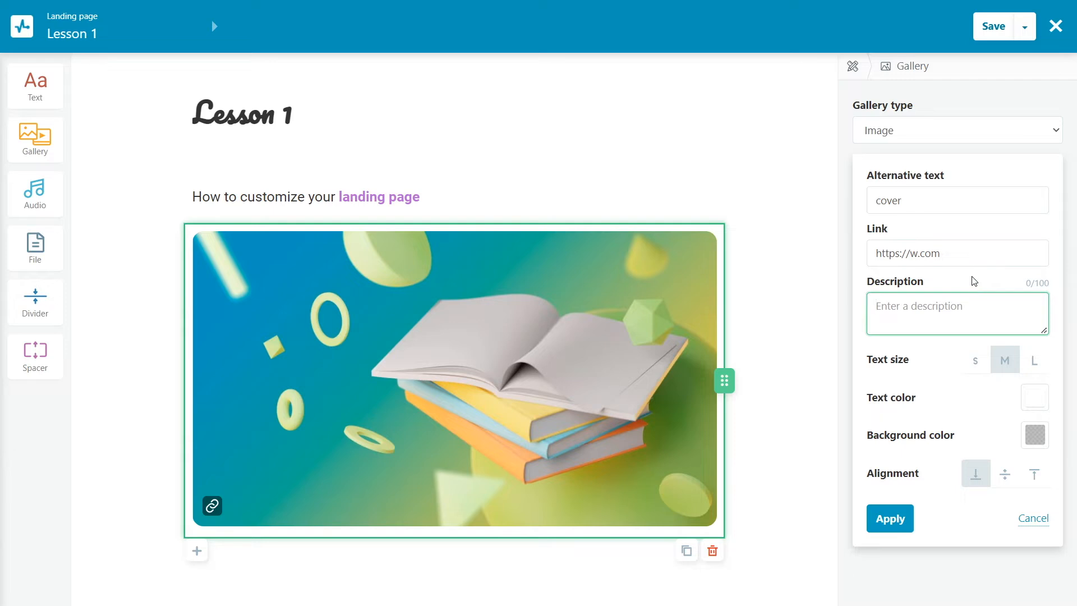
type("the first lesson")
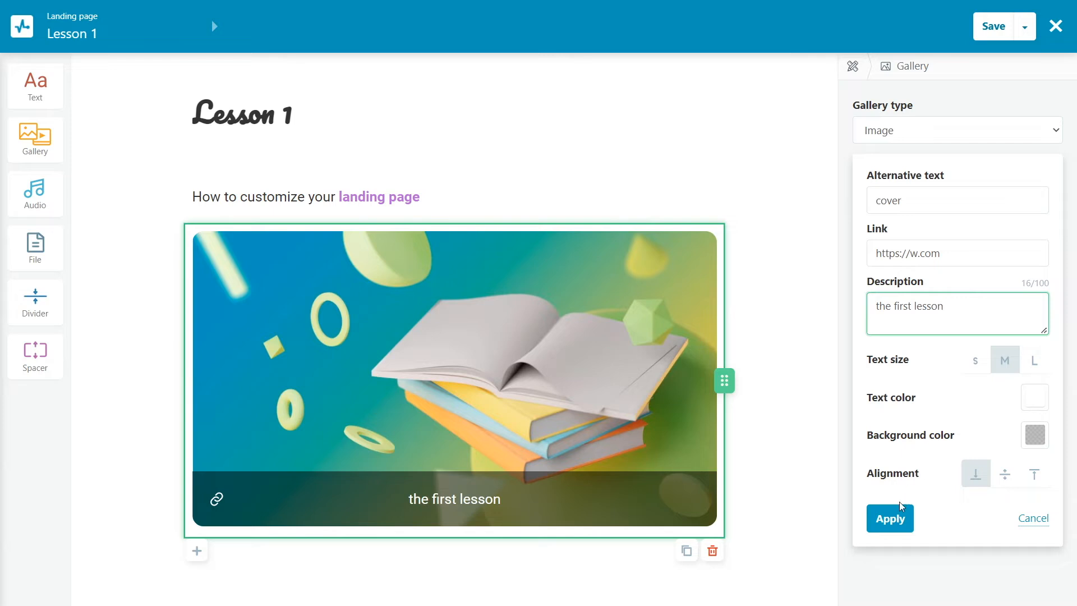
left_click(893, 518)
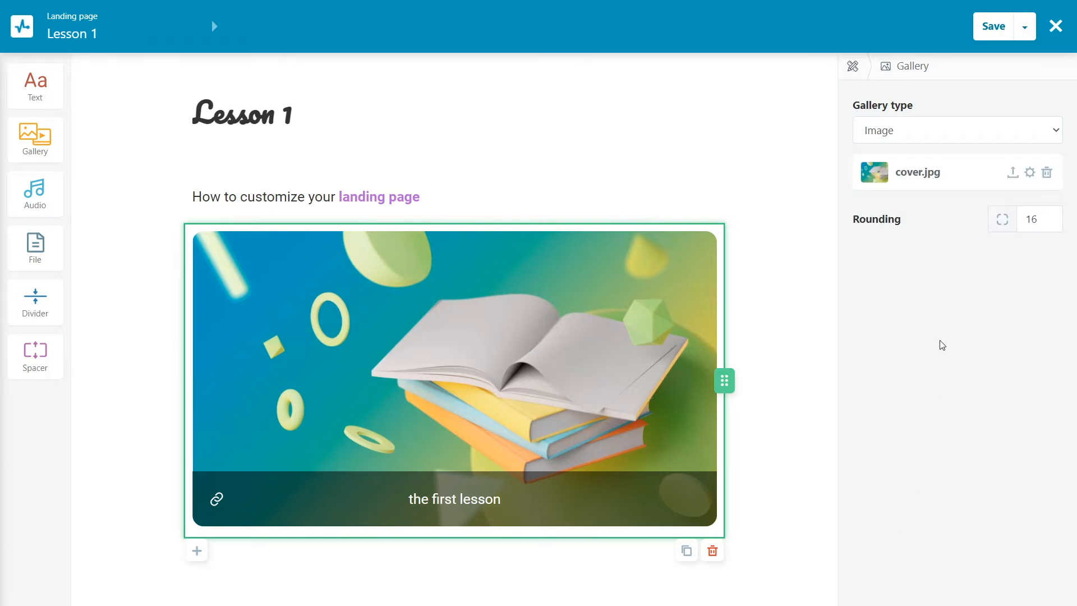
Step: Replace the gallery image with study.jpg, and remove that image from the block
left_click(1013, 174)
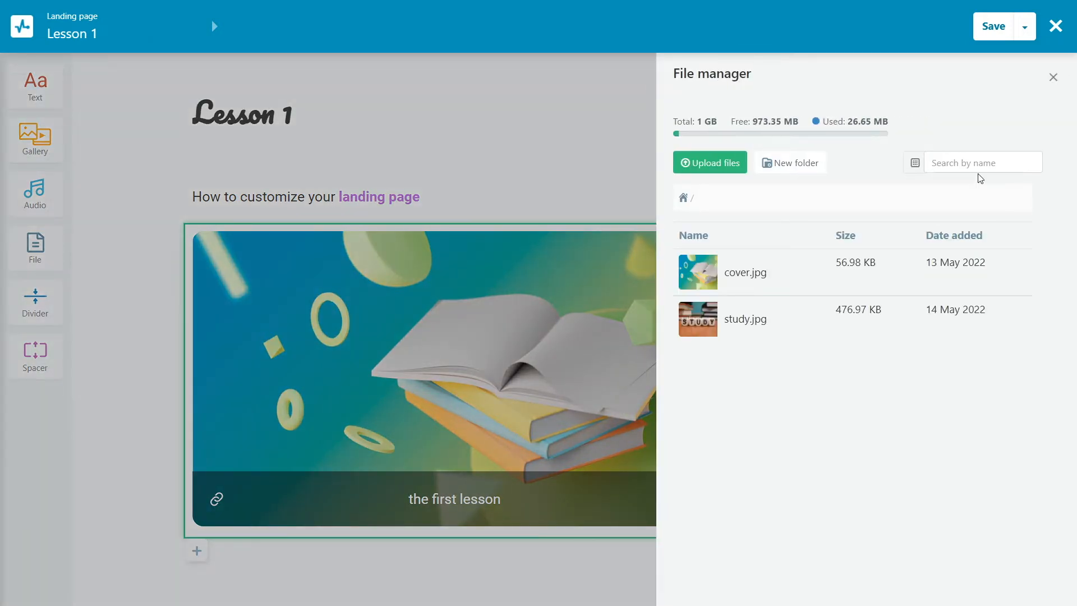
left_click(794, 326)
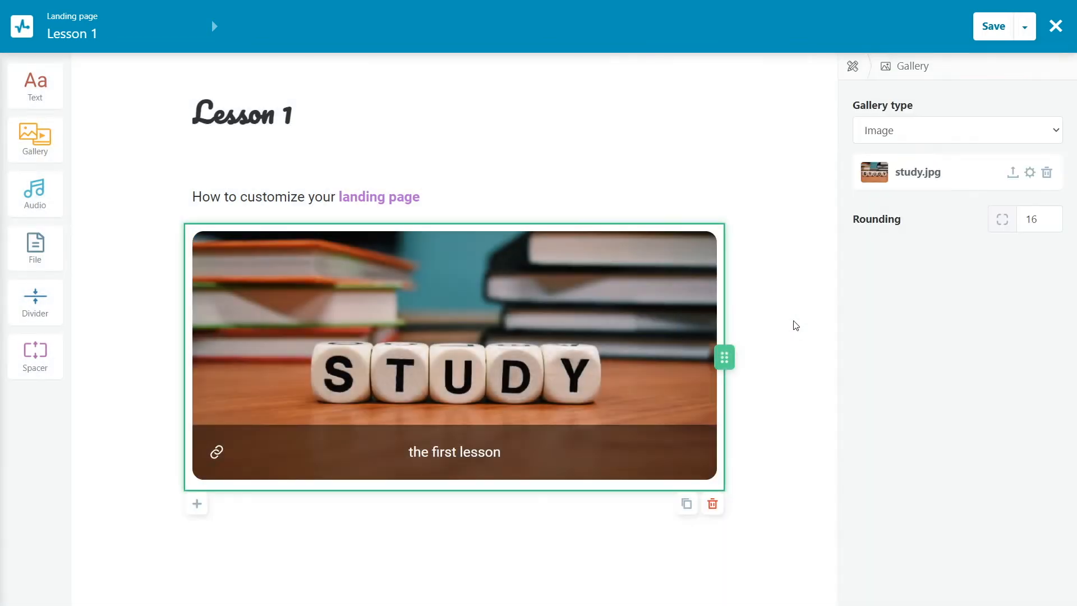
left_click(1046, 174)
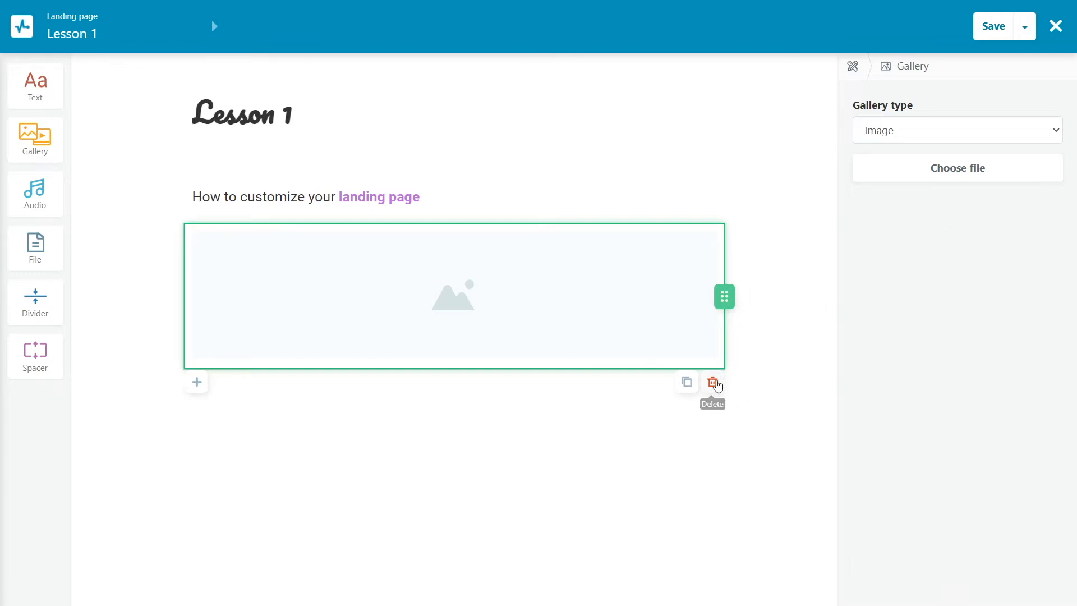
Step: Change the gallery block's type to Carousel
left_click(1037, 135)
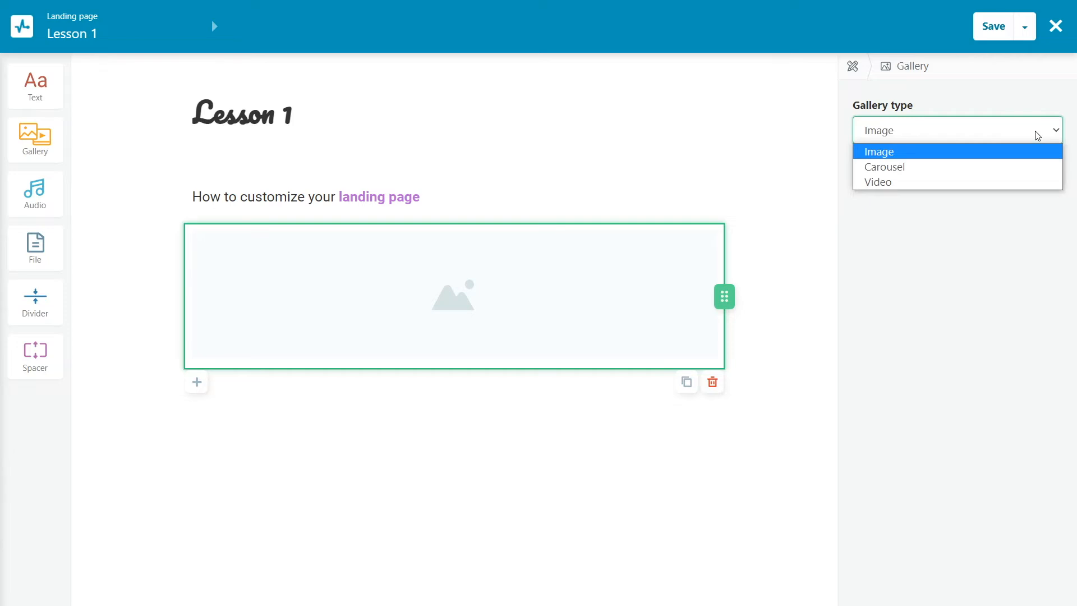
left_click(1026, 171)
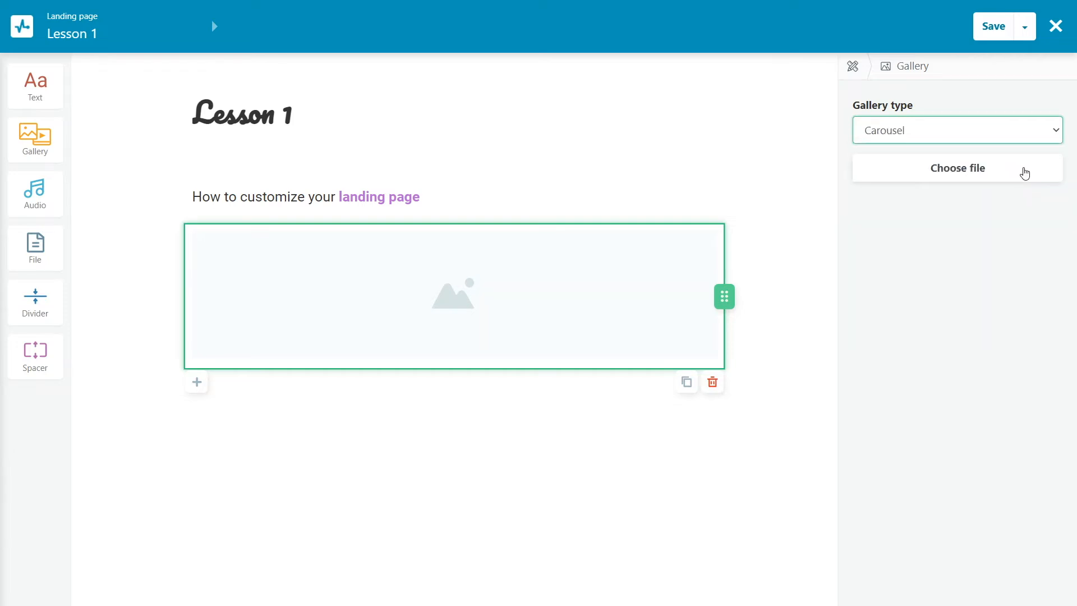
Step: Fill the carousel with the images cover.jpg and study.jpg
left_click(995, 171)
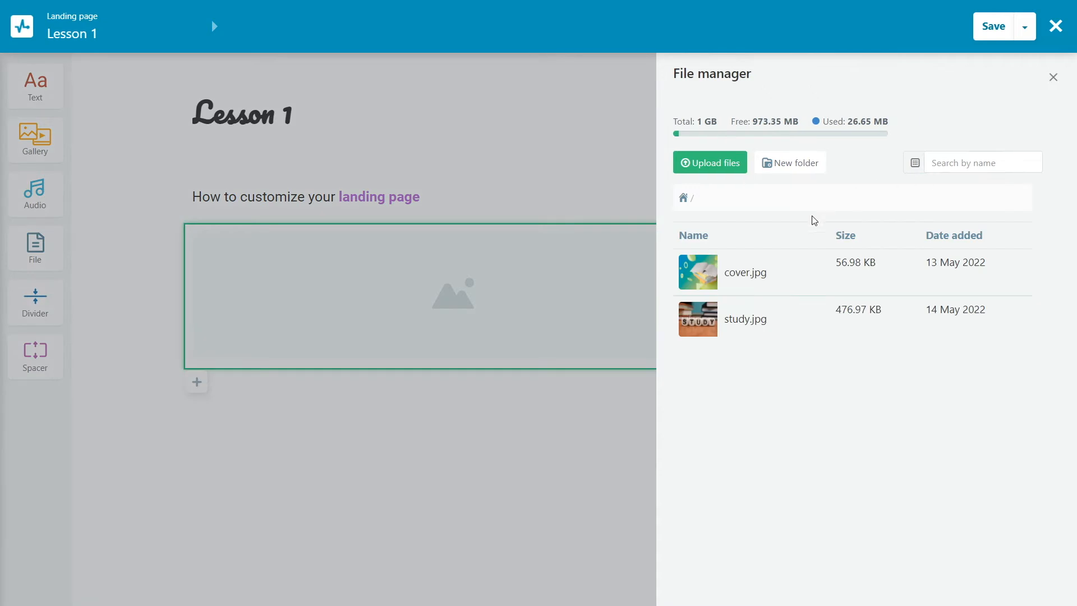
left_click(780, 272)
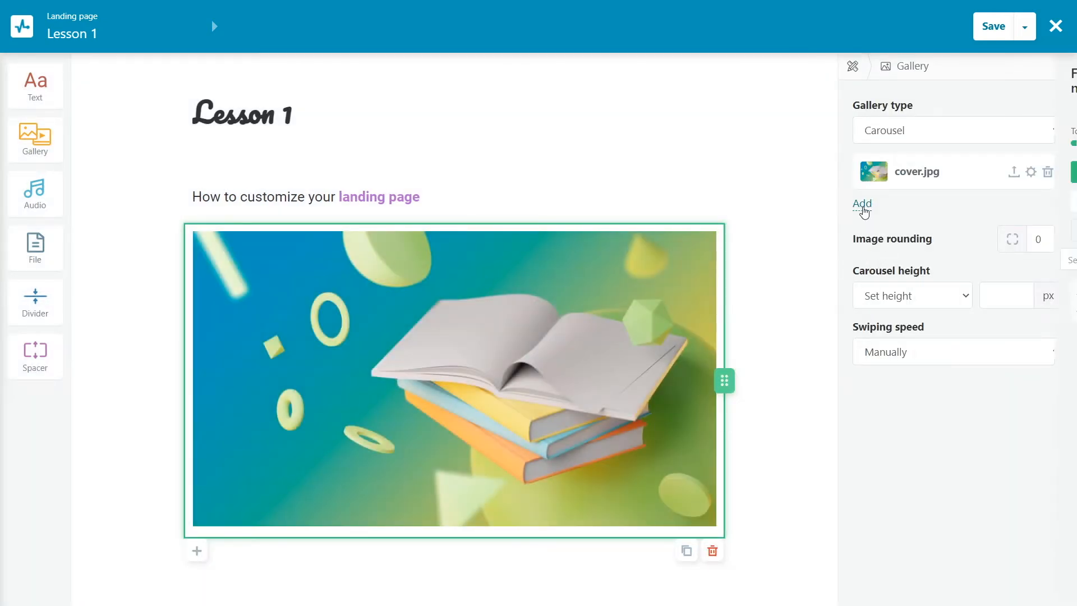
left_click(863, 205)
left_click(796, 318)
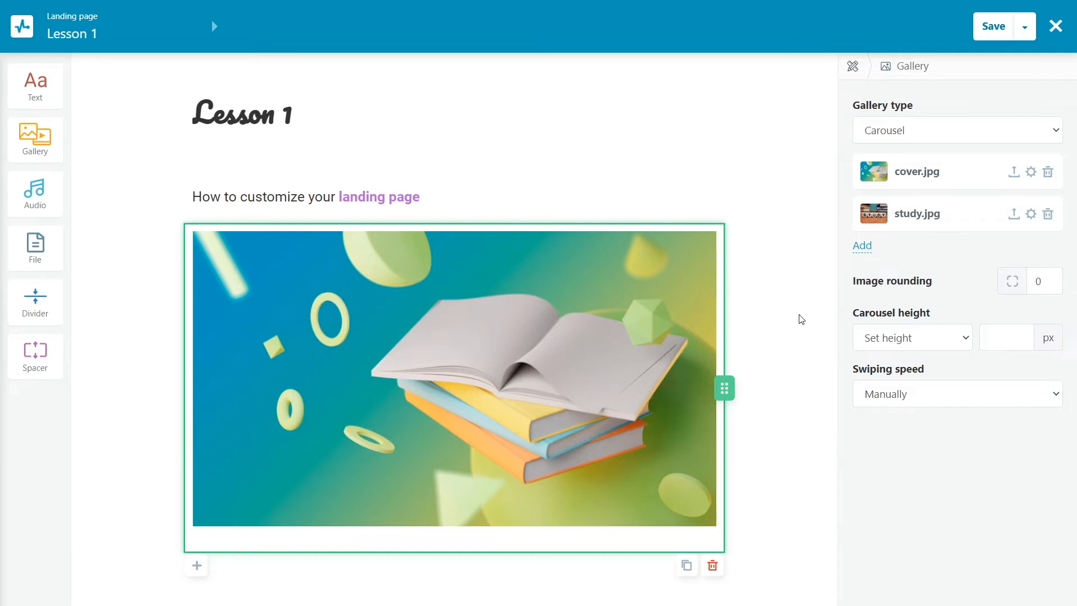
Step: Set the carousel's height to Initial height and its swiping speed to Average (2 sec)
left_click(958, 340)
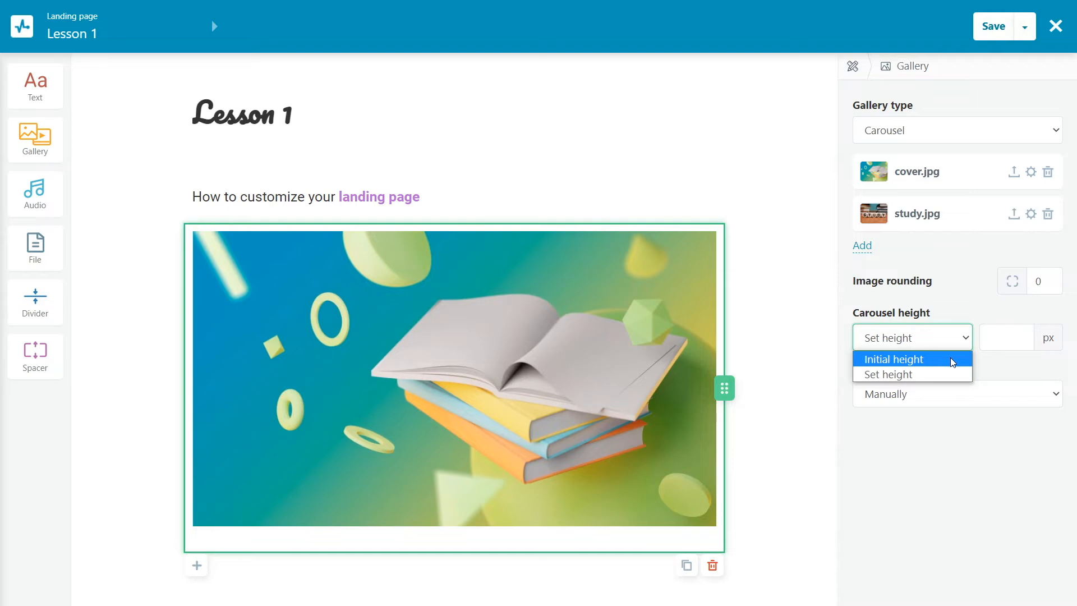
left_click(950, 359)
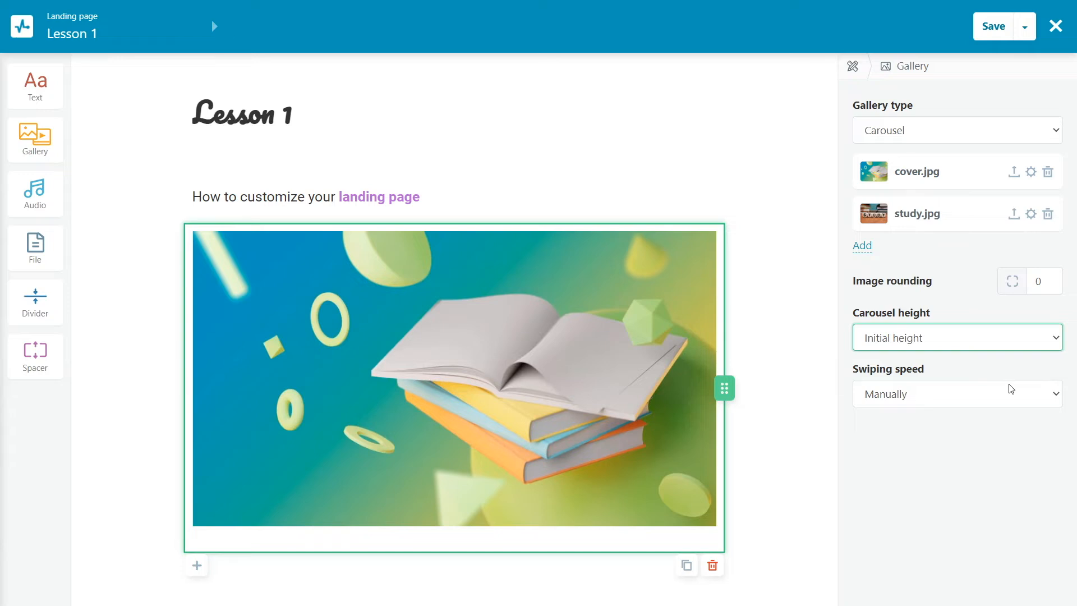
left_click(1018, 396)
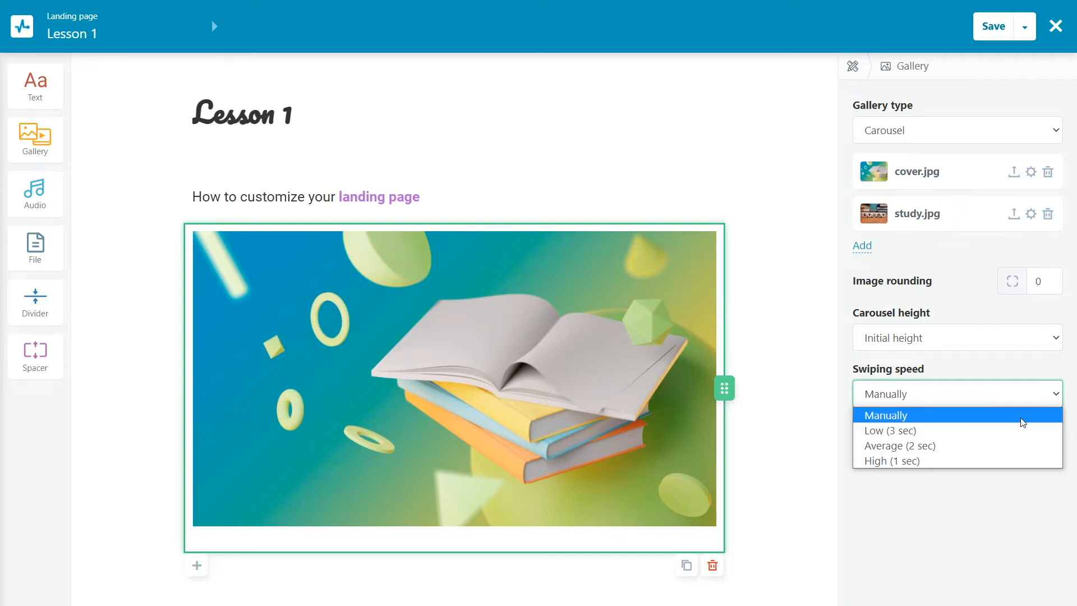
left_click(1024, 447)
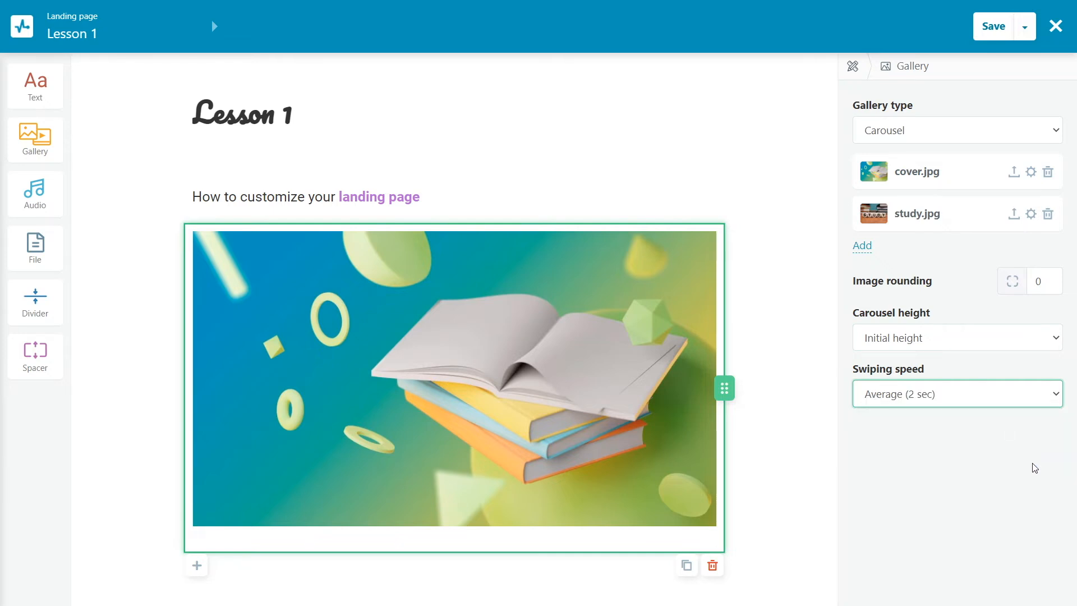
Step: Change the gallery block's type to Video and fill it with the file mobile_landing.mp4
left_click(1057, 132)
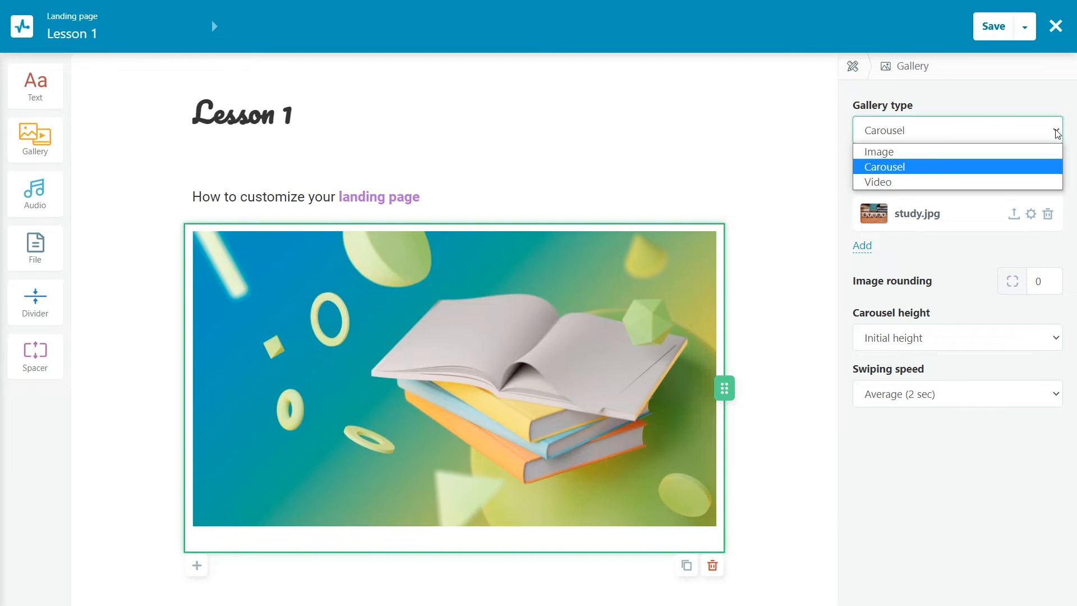
left_click(1051, 183)
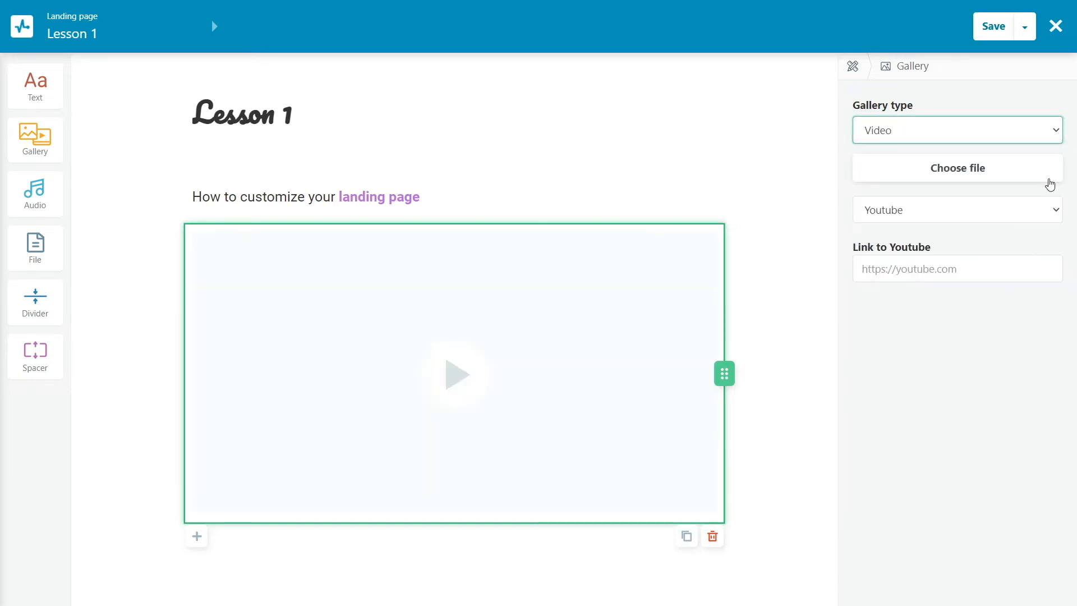
left_click(993, 168)
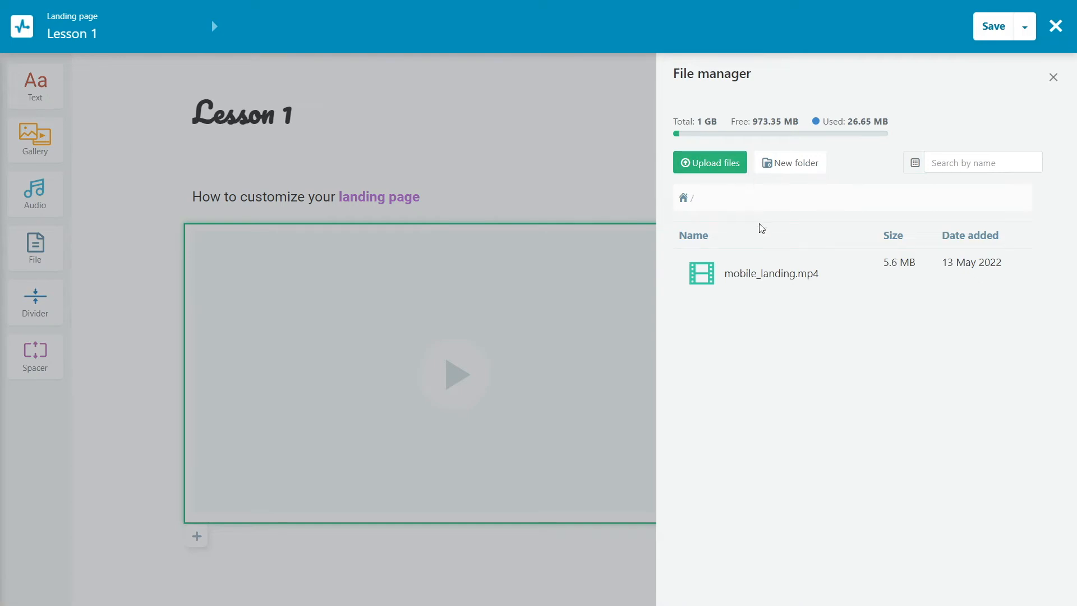
left_click(760, 269)
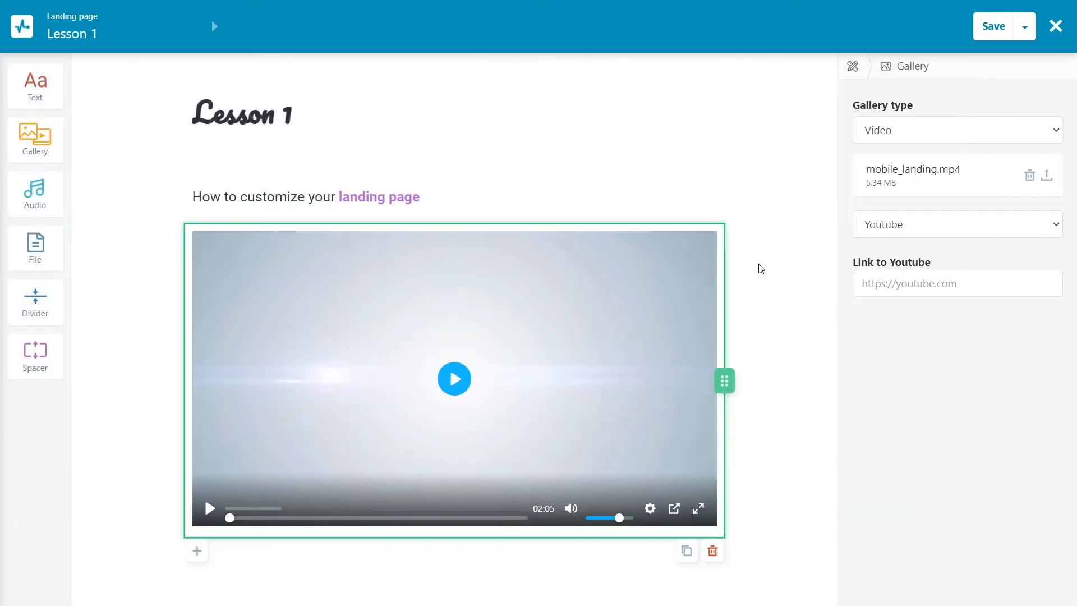
Step: Preview the start of the mobile_landing.mp4 video, and remove that file from the block
left_click(476, 381)
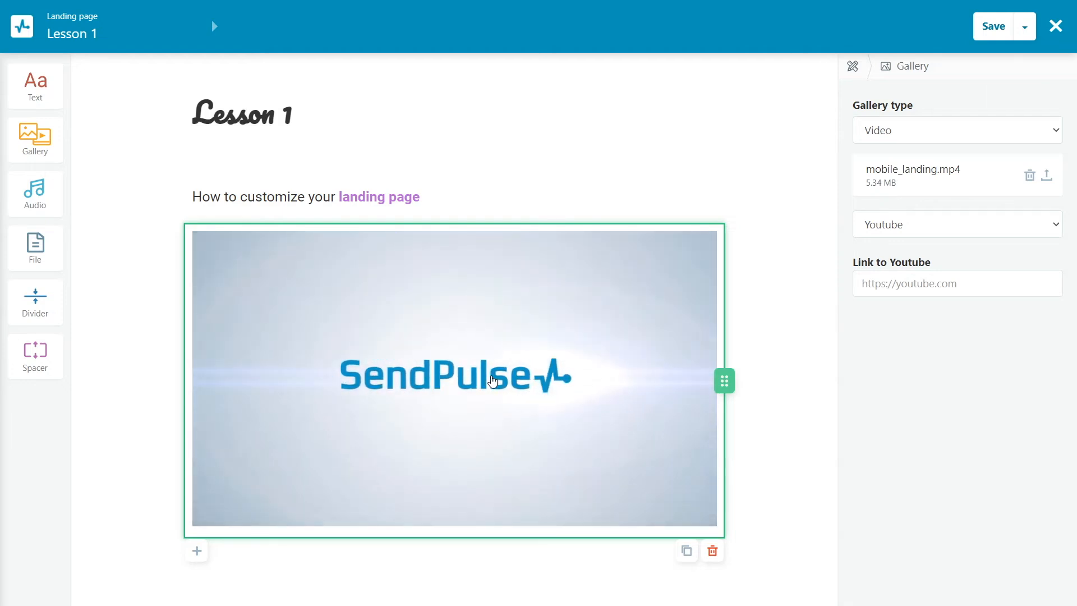
left_click(493, 382)
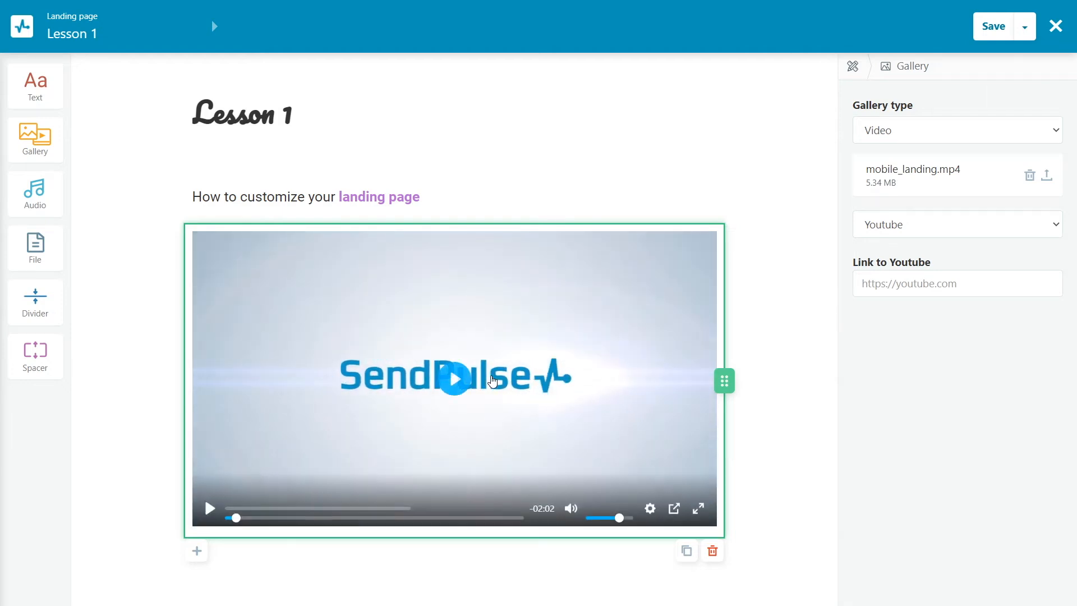
left_click(1030, 175)
left_click(1024, 213)
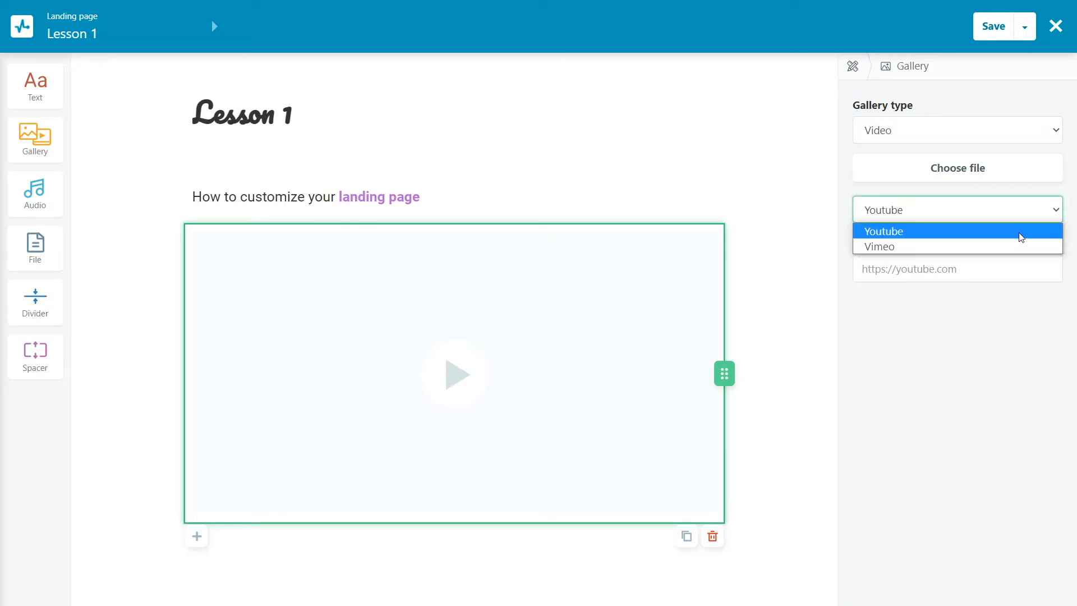
left_click(1021, 231)
left_click(1017, 270)
type("https://www.youtube.com/watch?v=z9wphROcHrg")
left_click(1019, 323)
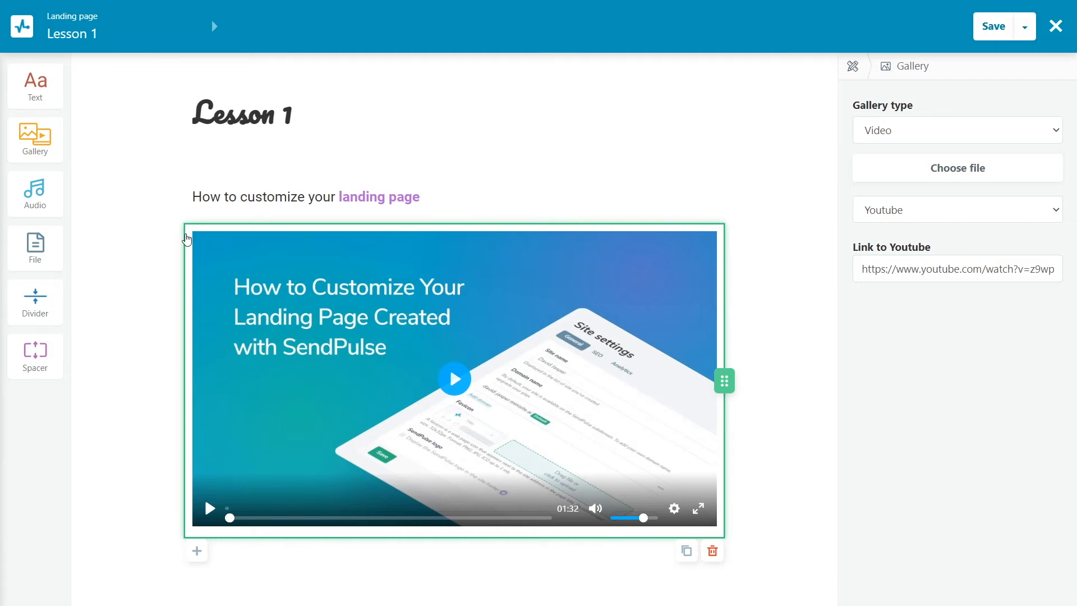
Step: Add an audio block between the paragraph and the video, and fill it with lesson1.mp3
left_click_drag(47, 200, 255, 261)
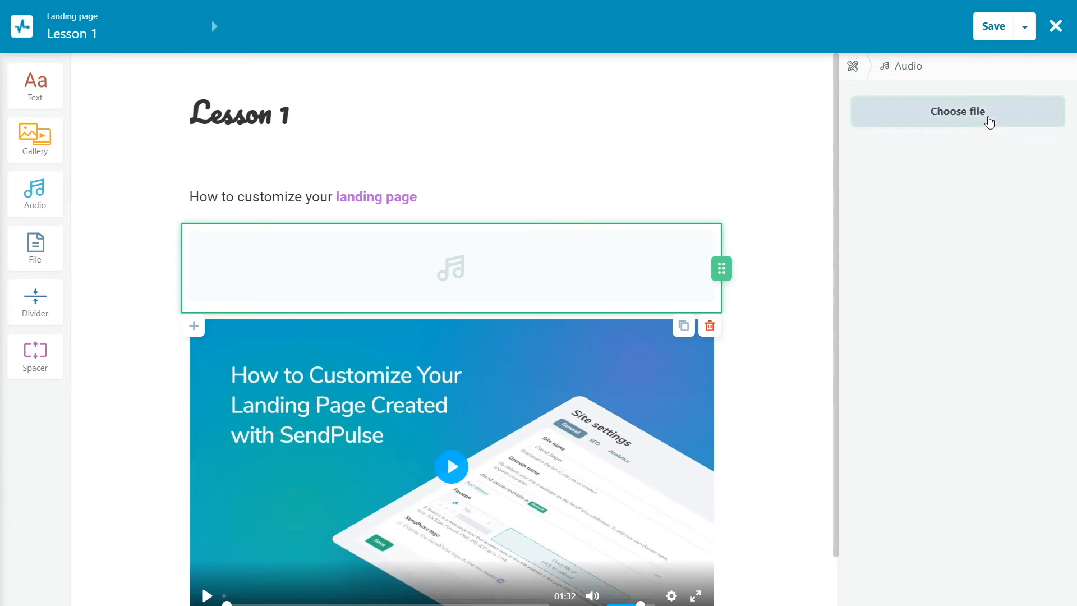
left_click(985, 113)
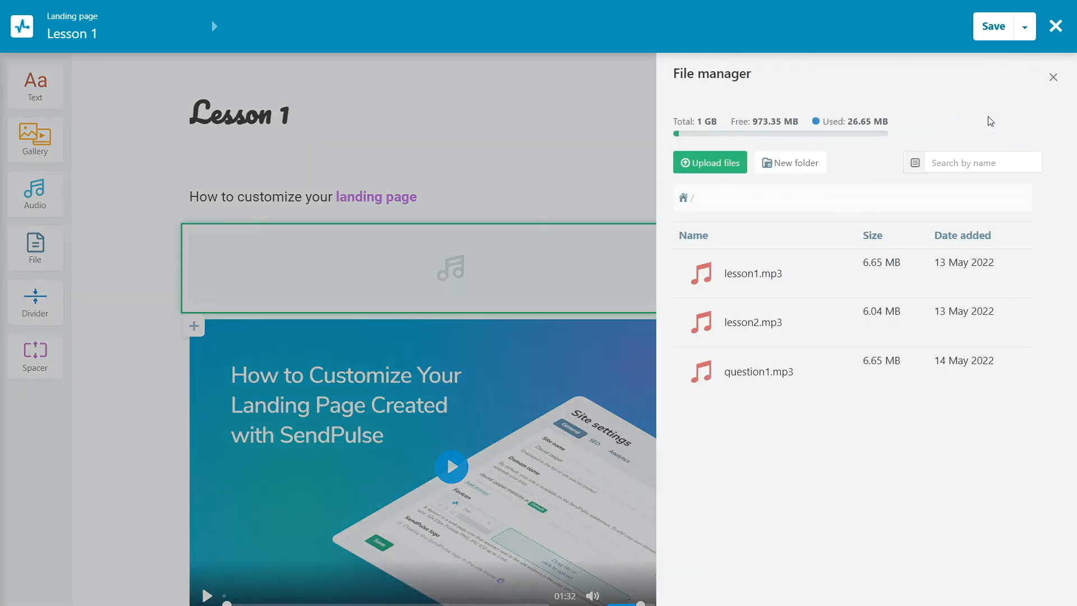
left_click(825, 279)
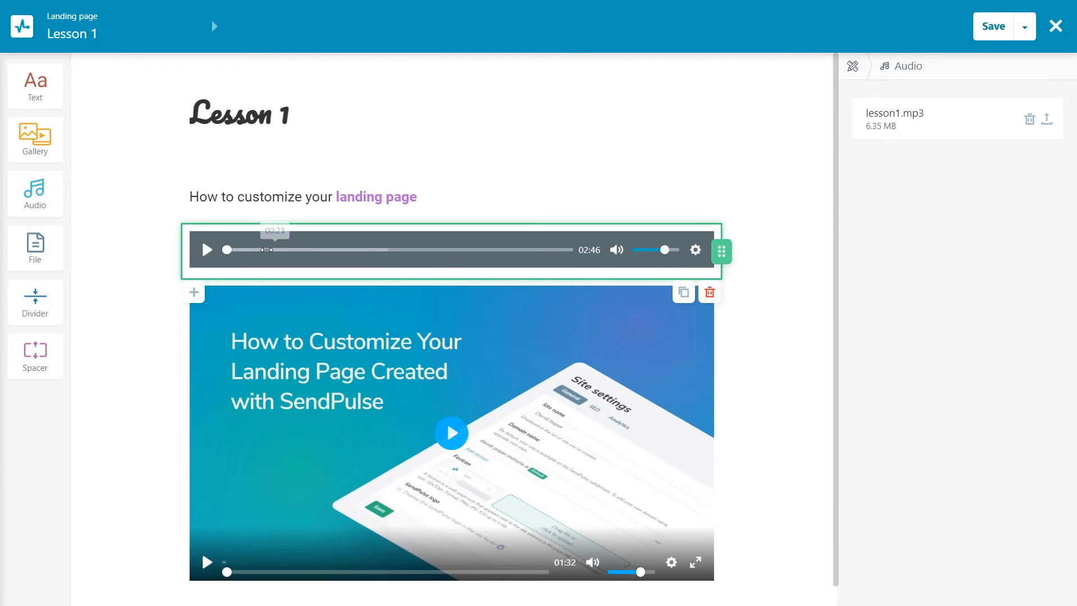
Step: Play the lesson1.mp3 audio, skip ahead in the track and pause it
left_click(206, 251)
left_click(289, 249)
left_click(361, 250)
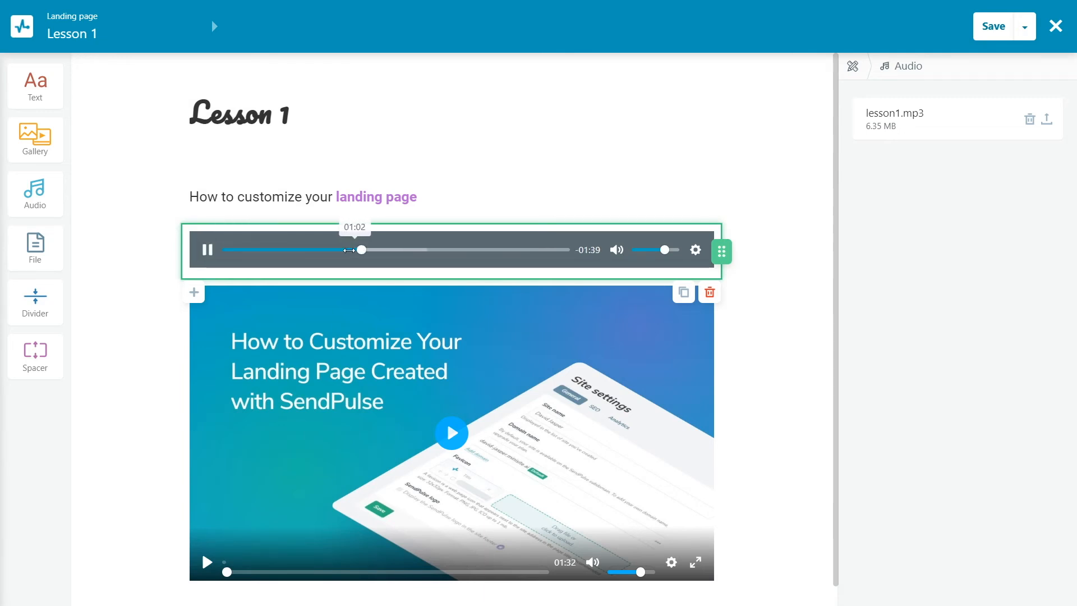
left_click(207, 251)
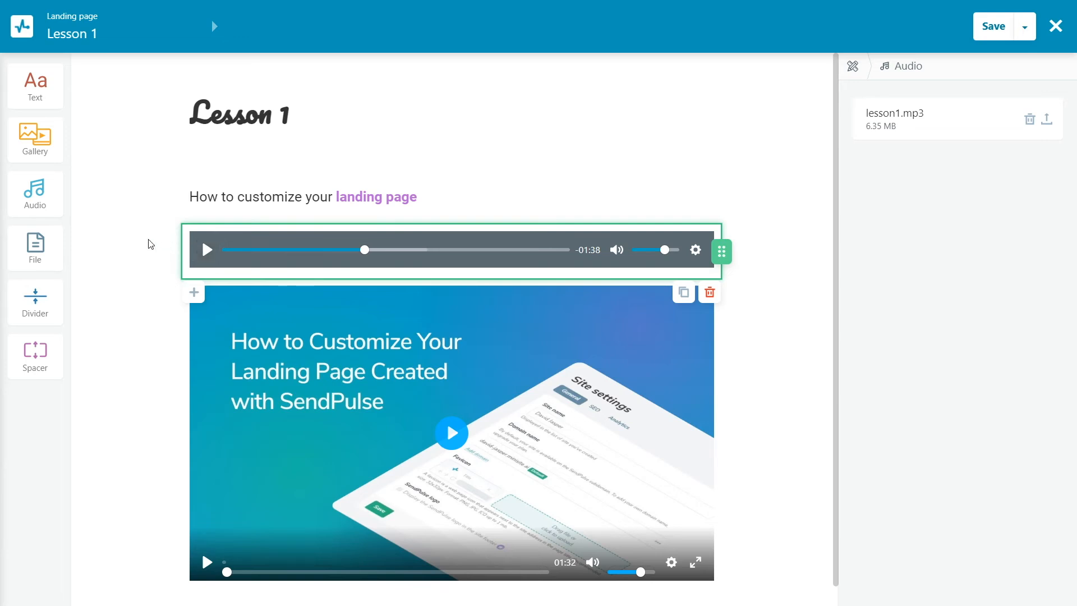
Step: Add a file block below the video and attach book.pdf to it
scroll(148, 243, "down", 1)
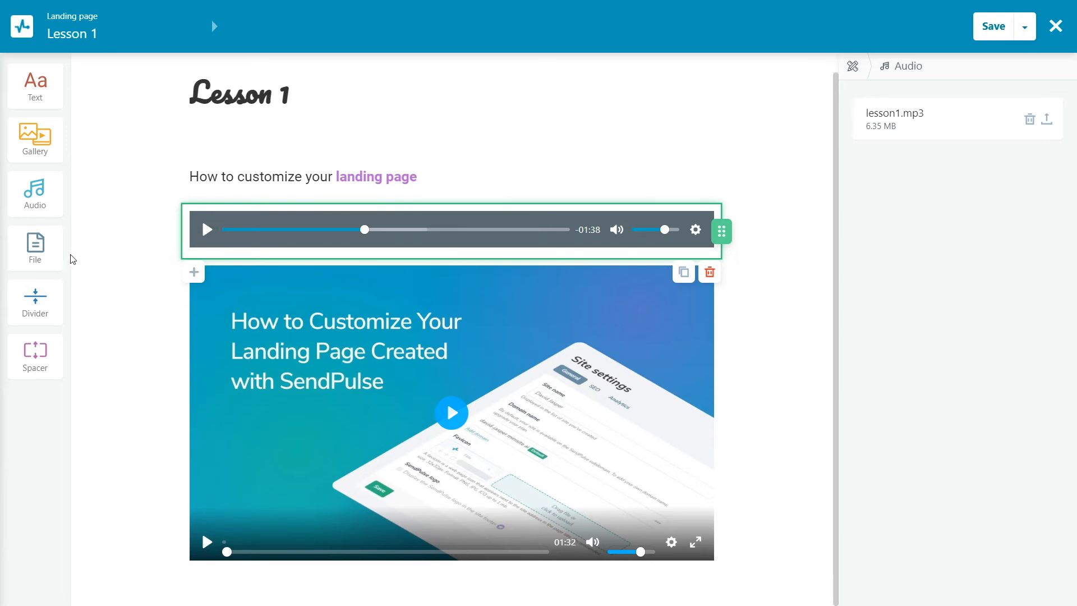
left_click_drag(48, 251, 236, 583)
scroll(772, 351, "down", 4)
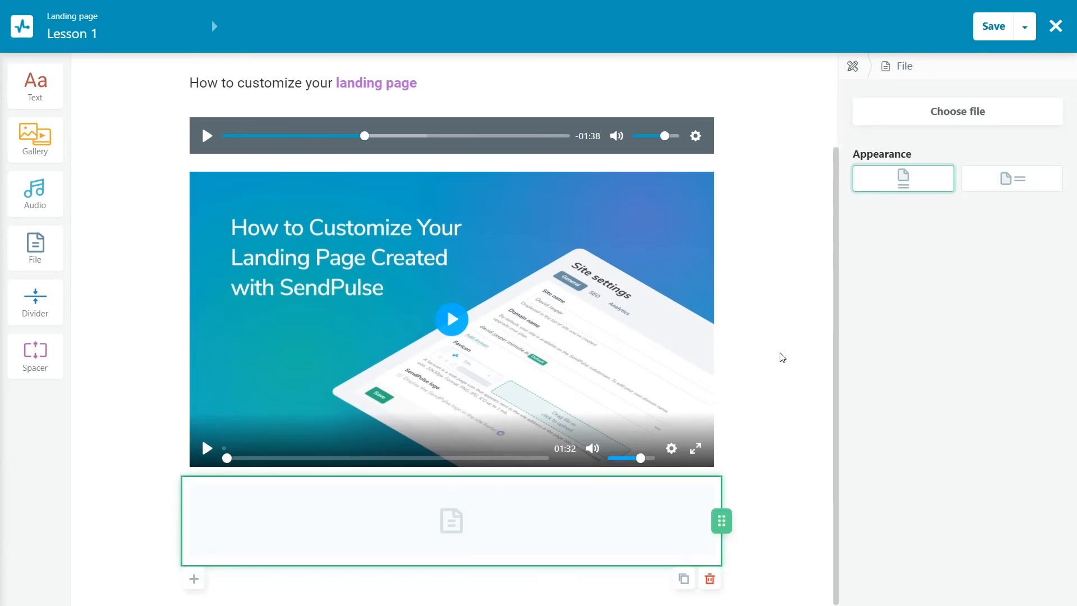
left_click(958, 114)
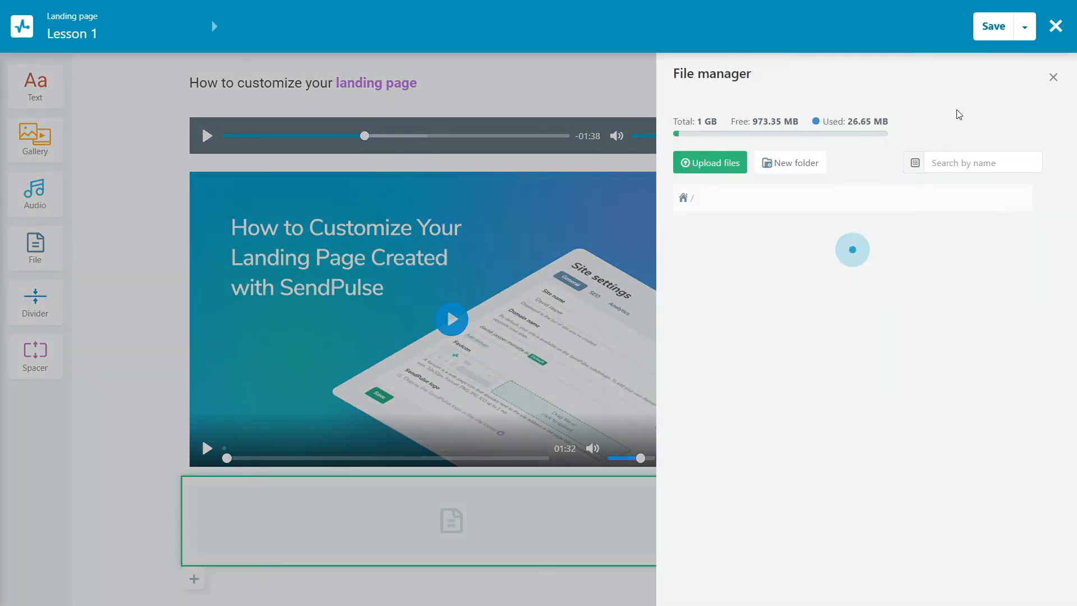
type("d")
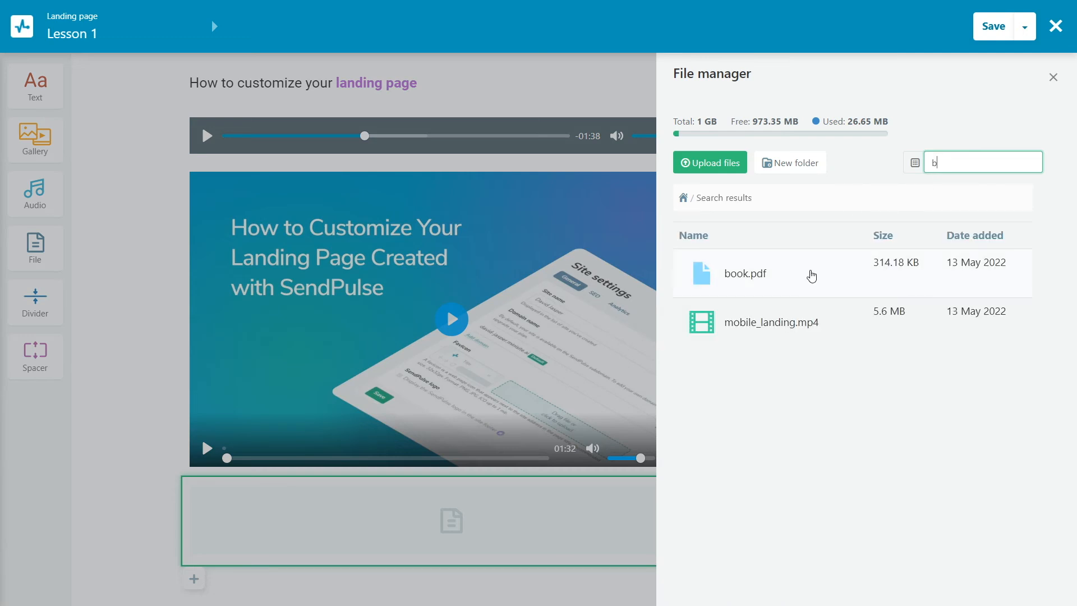
left_click(810, 274)
Step: Attach presentation.pptx and lesson1.mp3 to the file block as additional files
left_click(864, 158)
left_click(957, 164)
type("x")
left_click(773, 273)
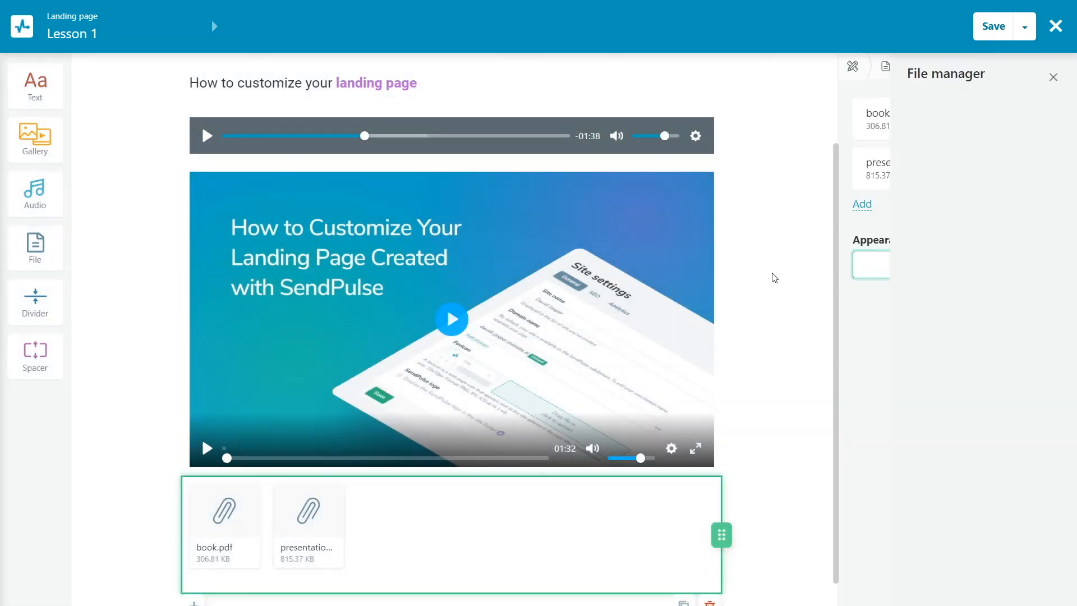
left_click(863, 204)
left_click(796, 272)
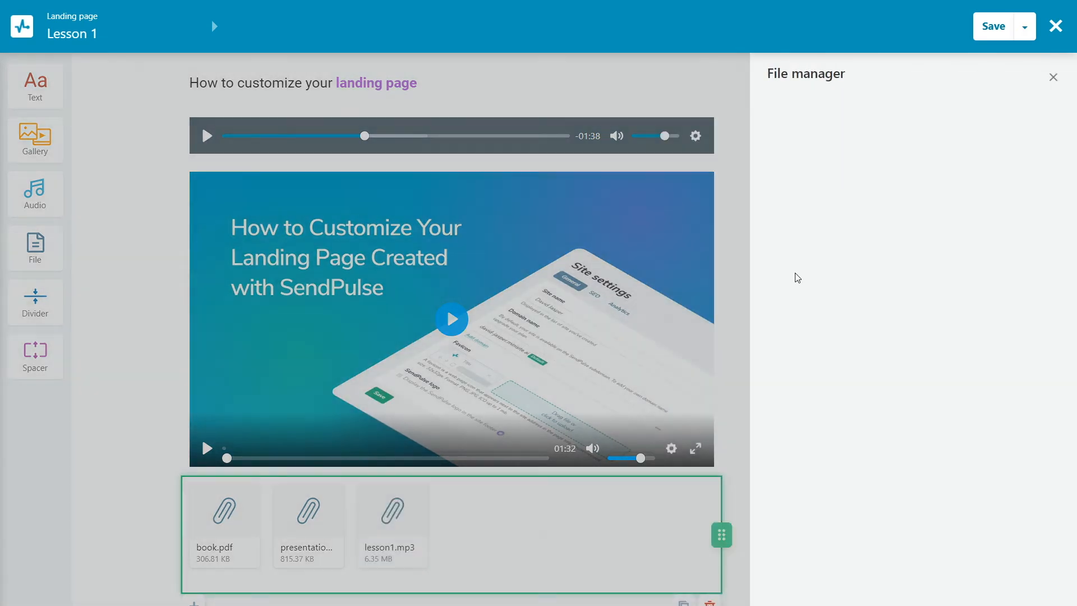
Step: Try the file block's appearance with names beside the icons, and return to names below the icons
scroll(785, 320, "down", 1)
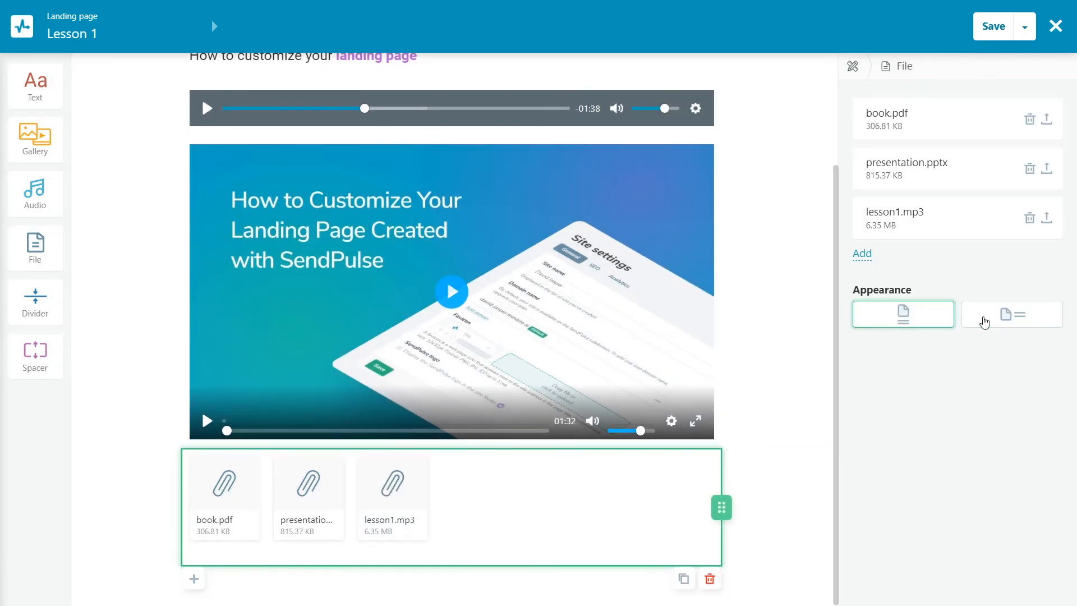
left_click(985, 320)
scroll(799, 310, "down", 2)
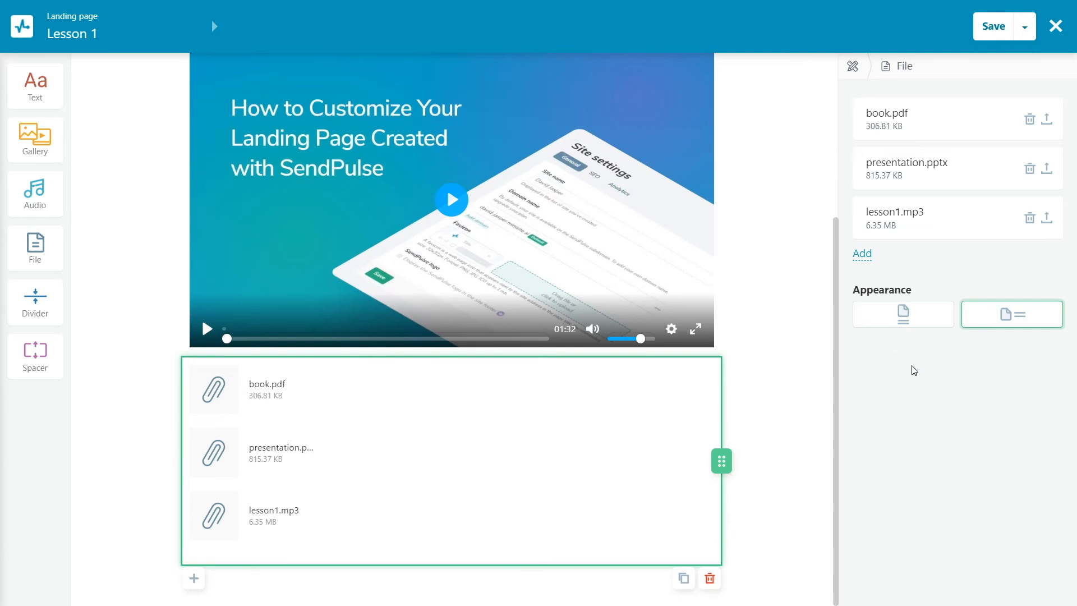
left_click(922, 325)
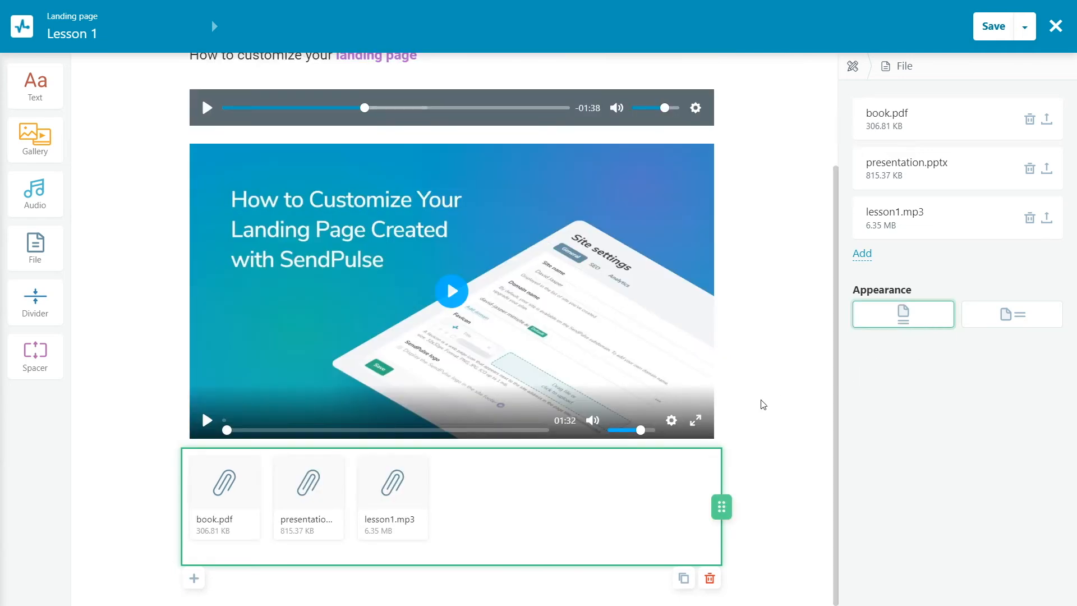
Step: Add a divider between the audio block and the video, and set its thickness to 16
scroll(761, 401, "up", 3)
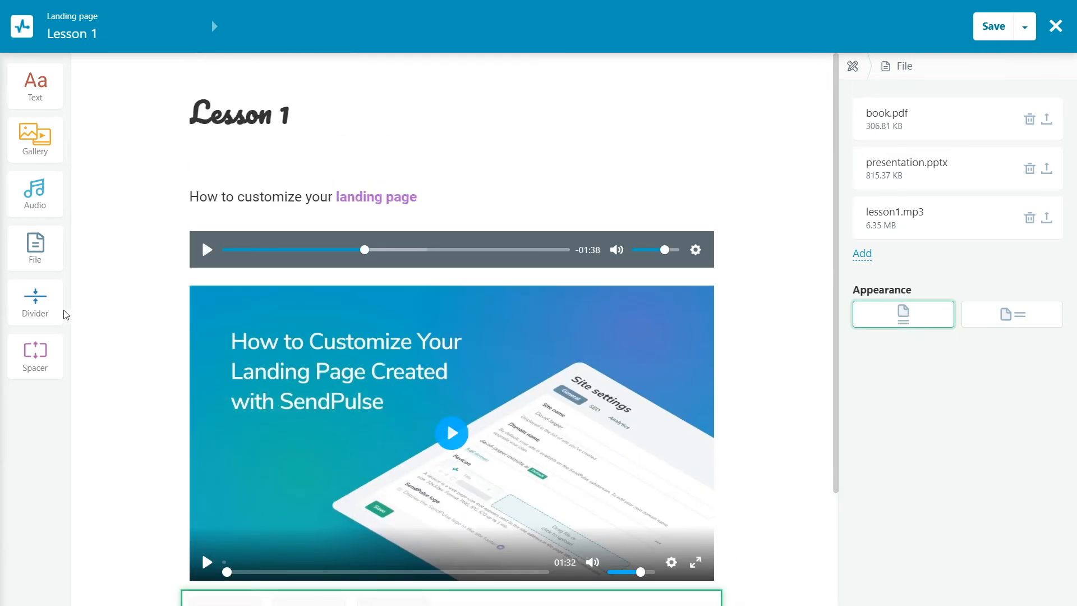
left_click_drag(42, 301, 250, 289)
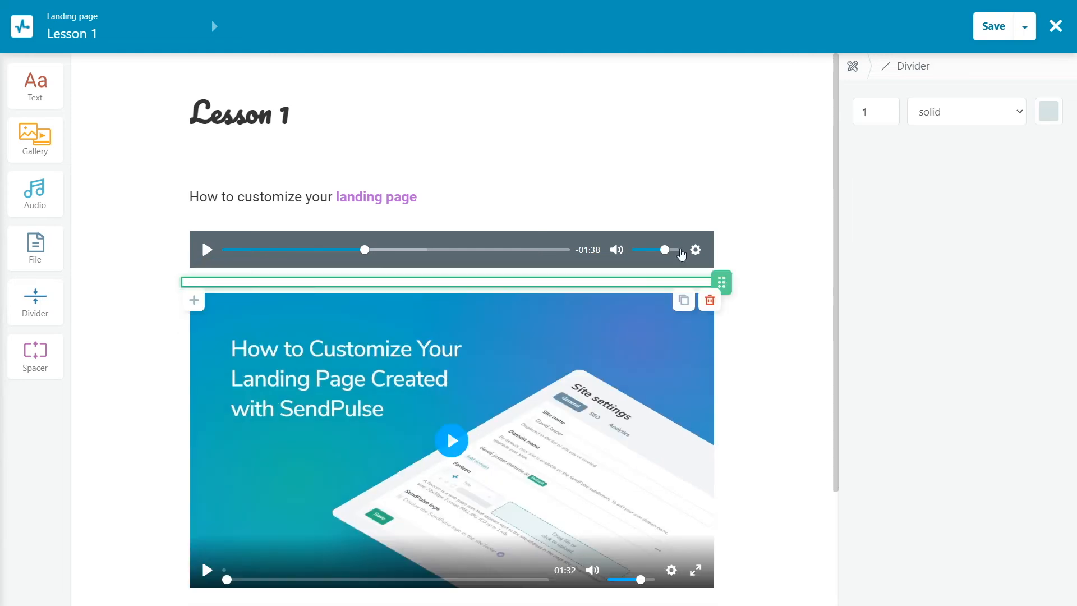
left_click(892, 108)
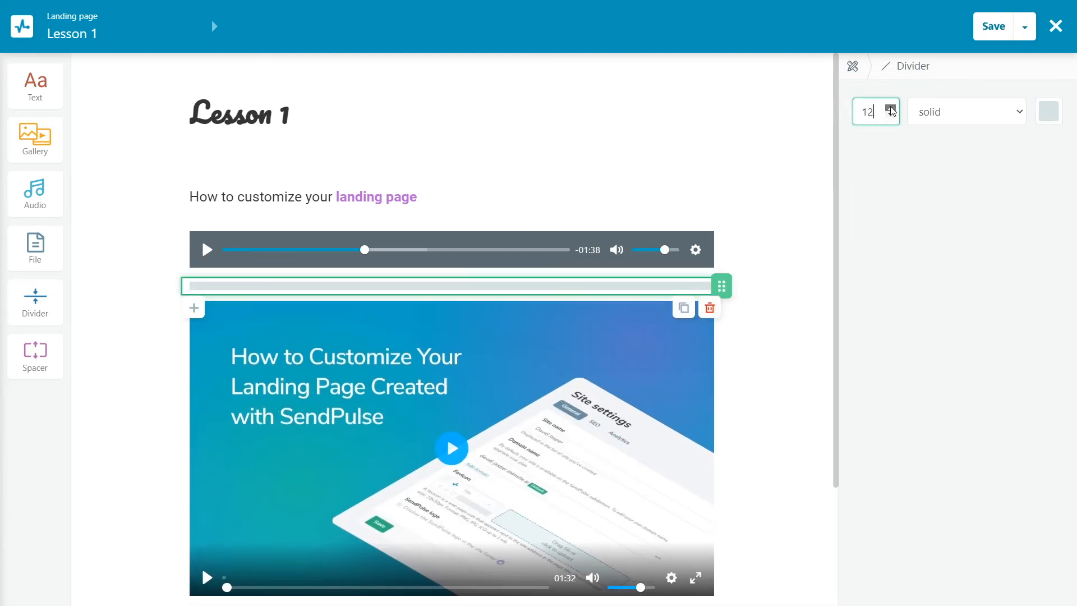
Step: Set the divider's line style to dotted and its color to light blue
left_click(932, 112)
left_click(945, 150)
left_click(946, 121)
left_click(956, 164)
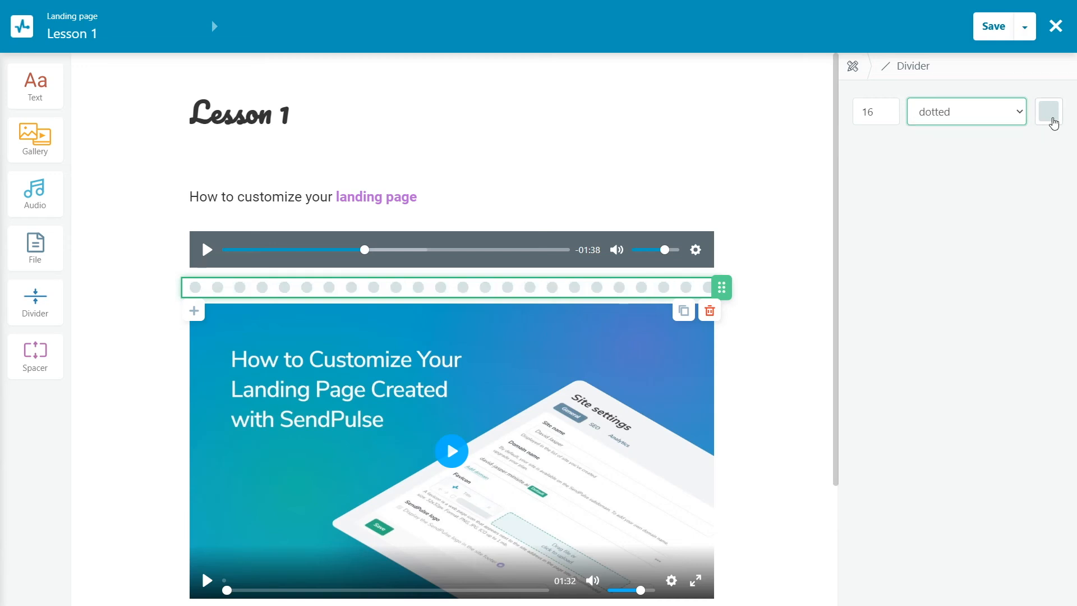
left_click(1049, 112)
left_click(988, 280)
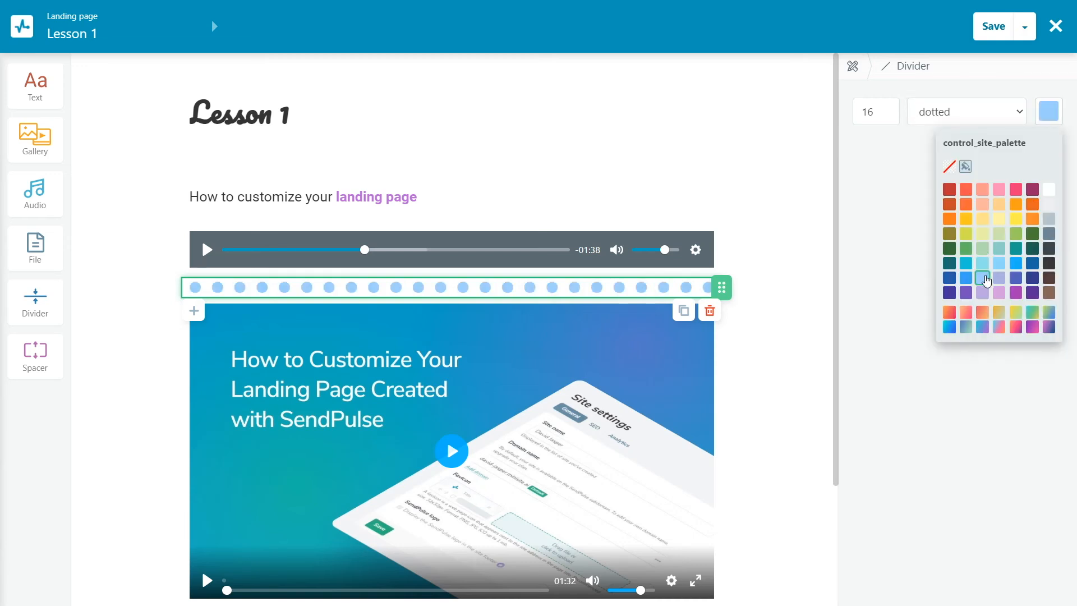
left_click(110, 254)
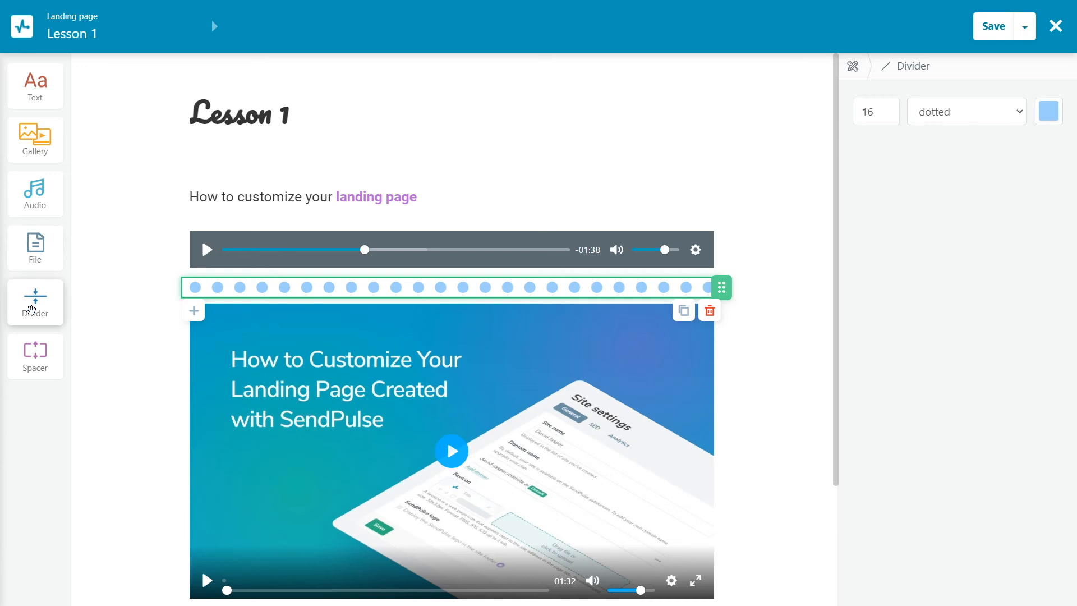
Step: Add a spacer between the audio block and the dotted divider, and set its size to L
left_click_drag(47, 352, 283, 241)
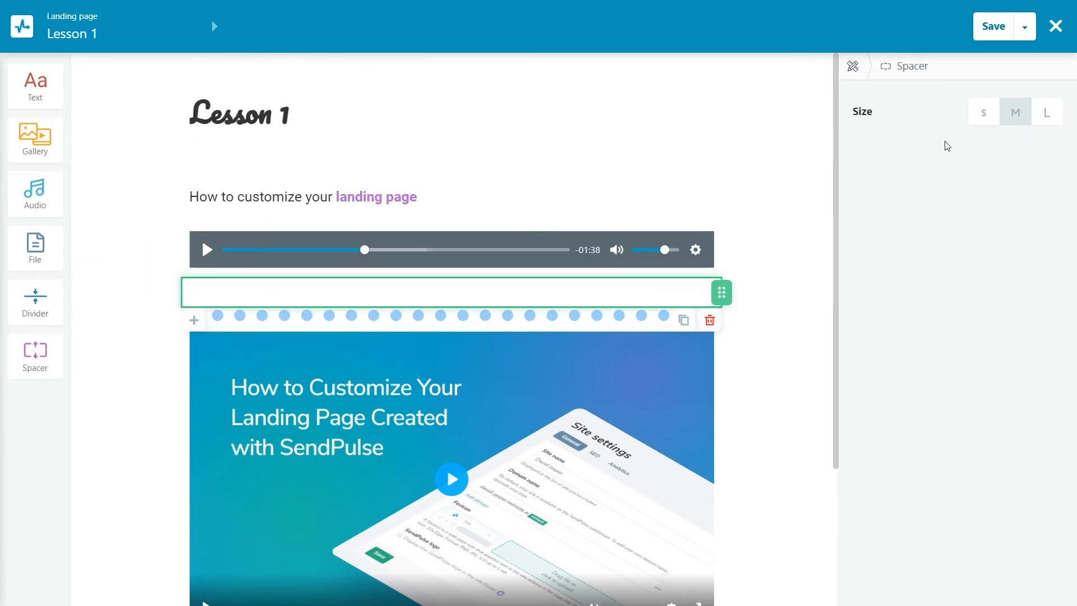
left_click(982, 113)
left_click(1016, 112)
left_click(1045, 115)
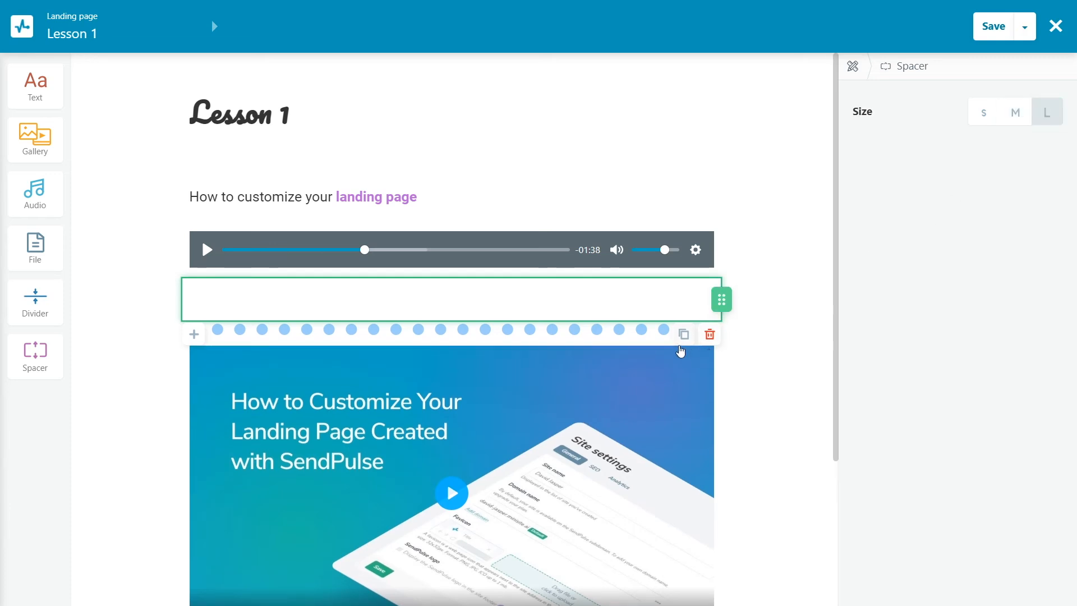
Step: Duplicate the large spacer twice and move two of the spacers between the dotted divider and the video
left_click(682, 335)
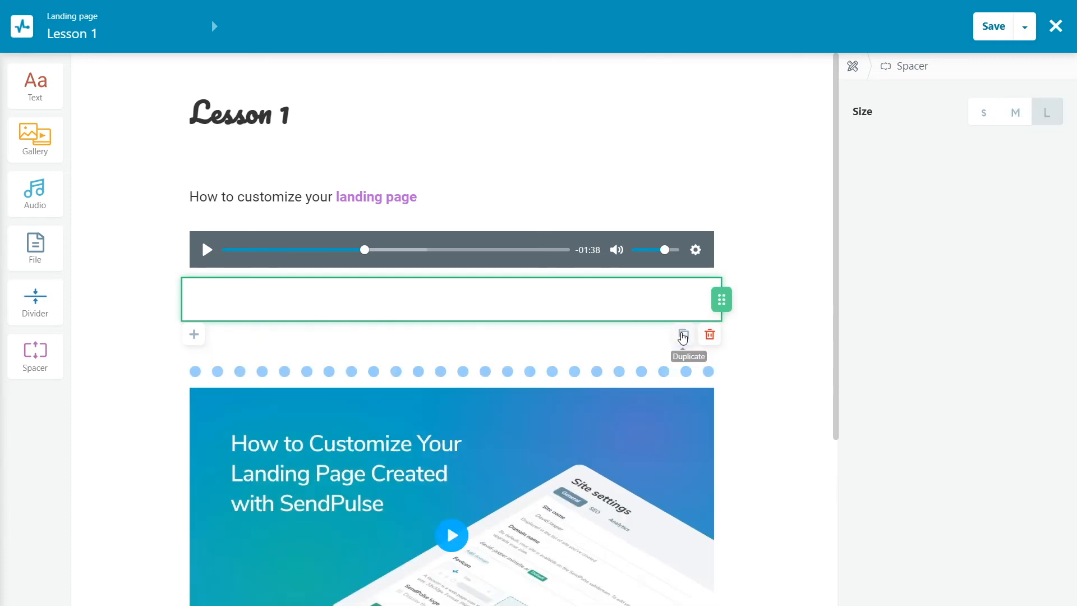
left_click(682, 335)
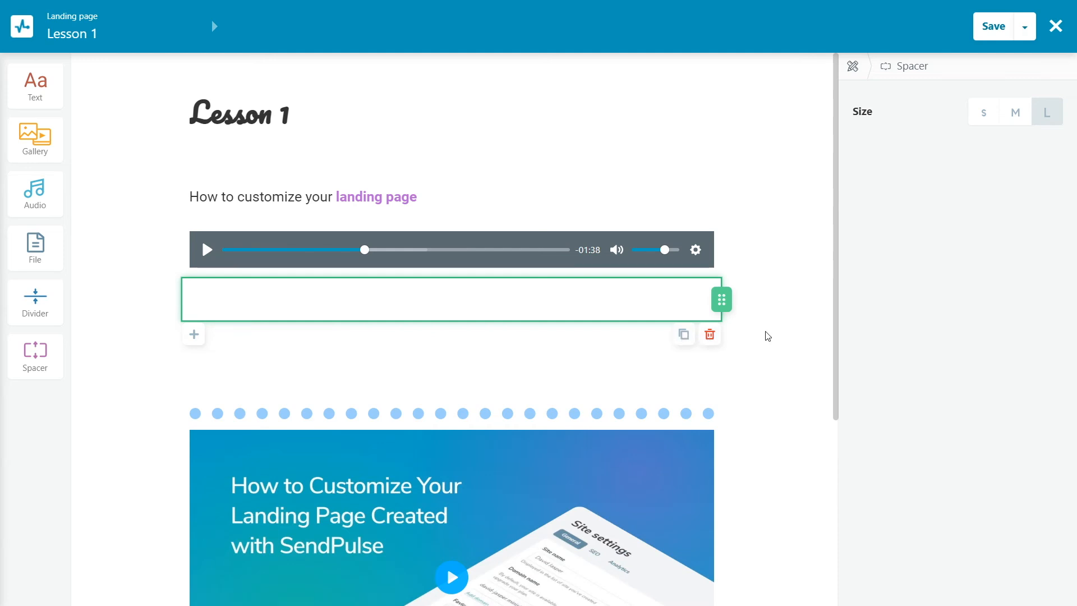
left_click_drag(720, 302, 720, 359)
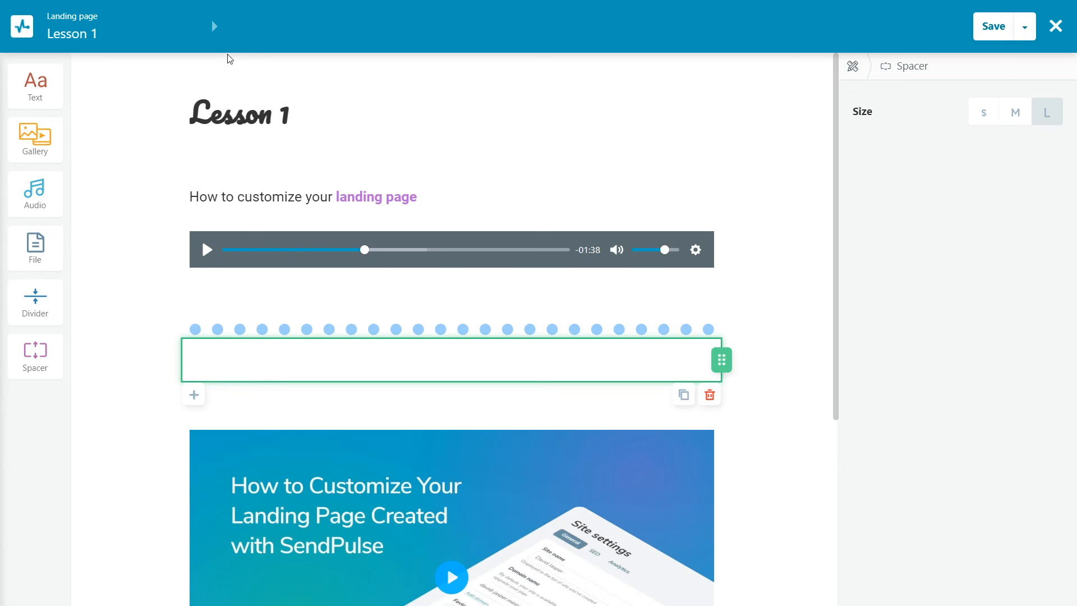
Step: Set the access of Lesson 1 to Open in its lesson settings and apply the change
left_click(216, 28)
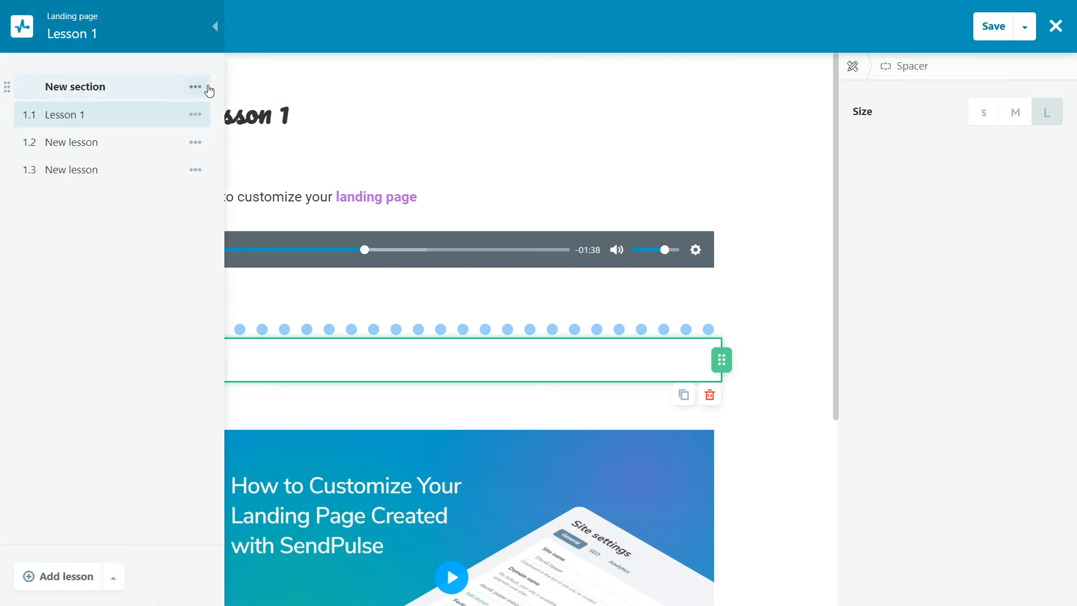
left_click(196, 115)
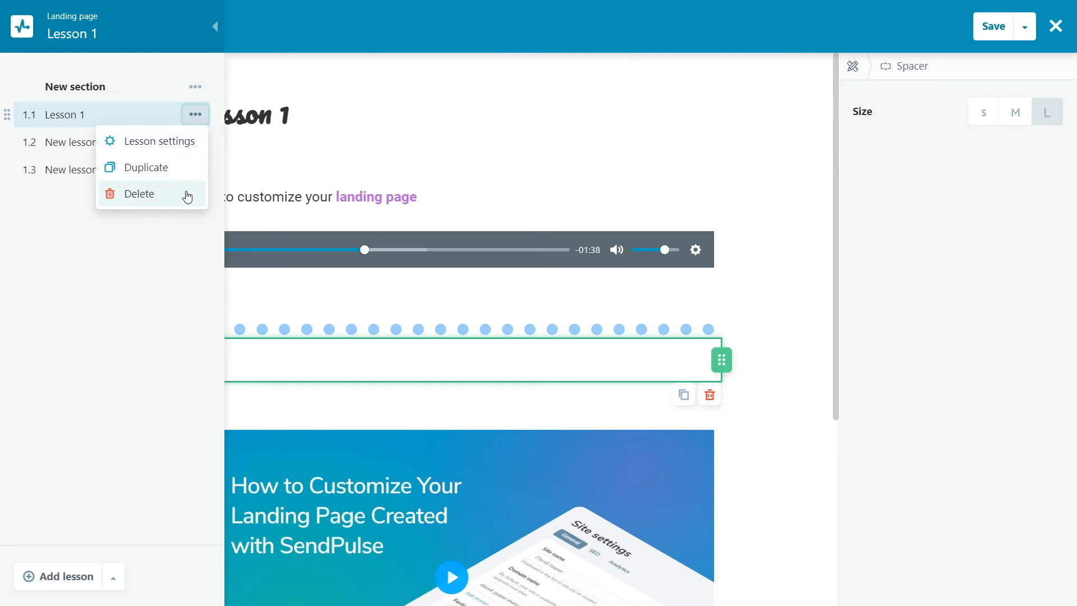
left_click(191, 148)
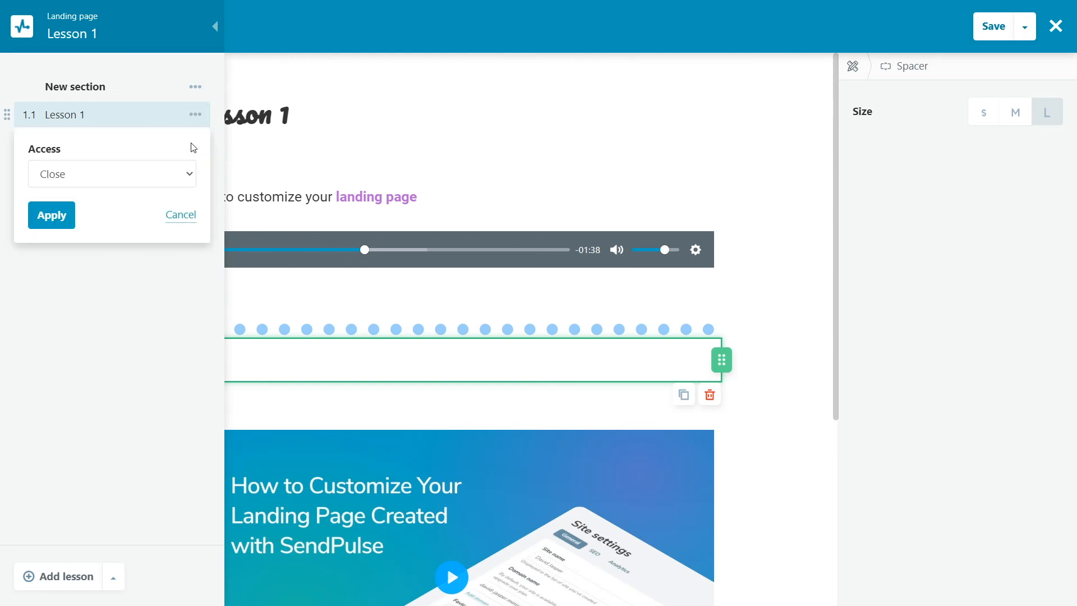
left_click(179, 175)
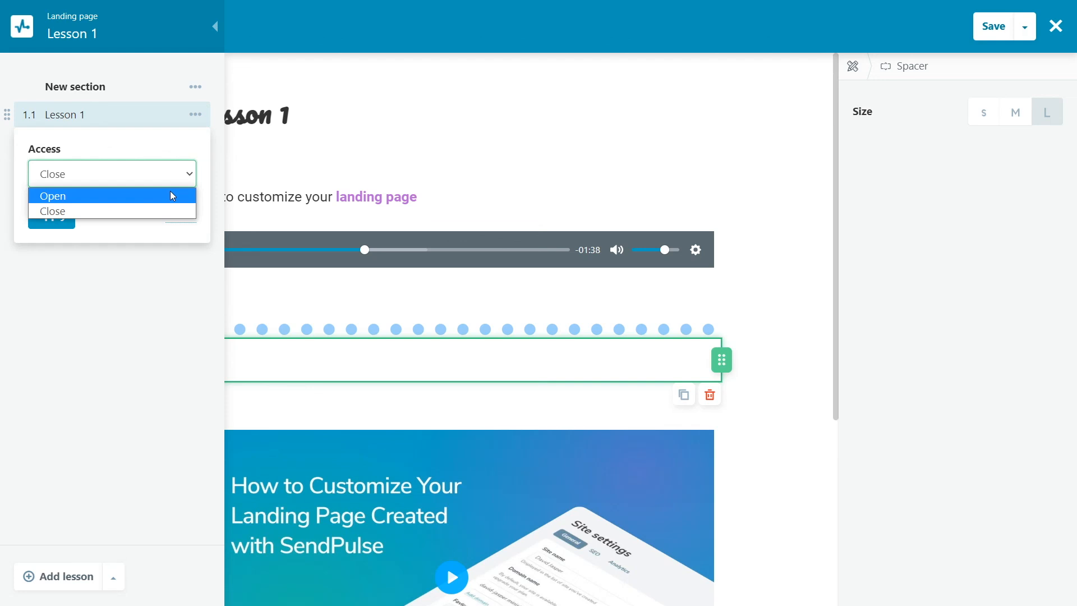
left_click(173, 195)
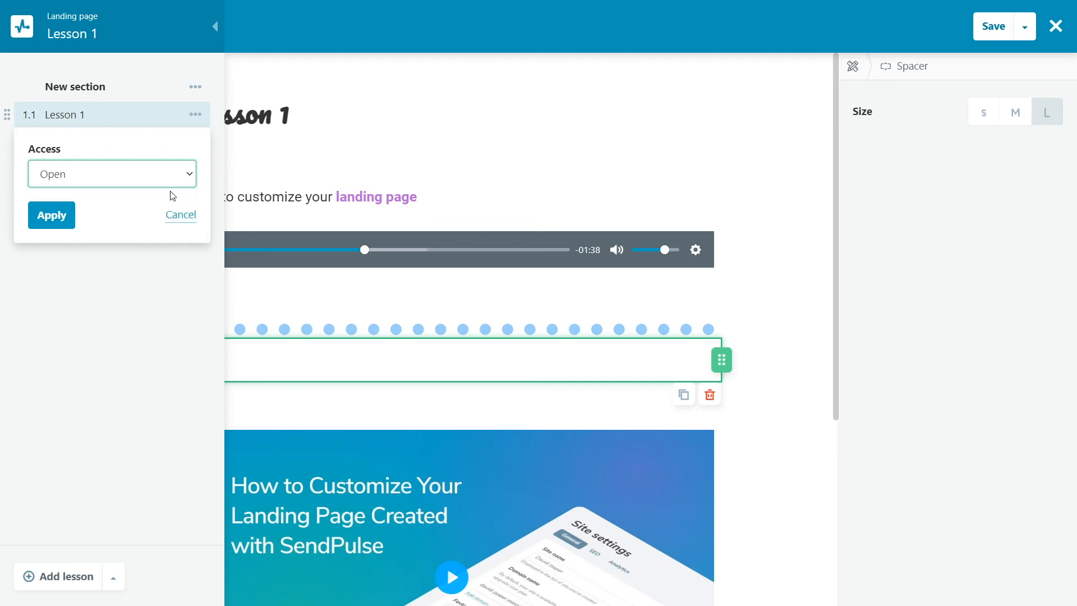
left_click(51, 224)
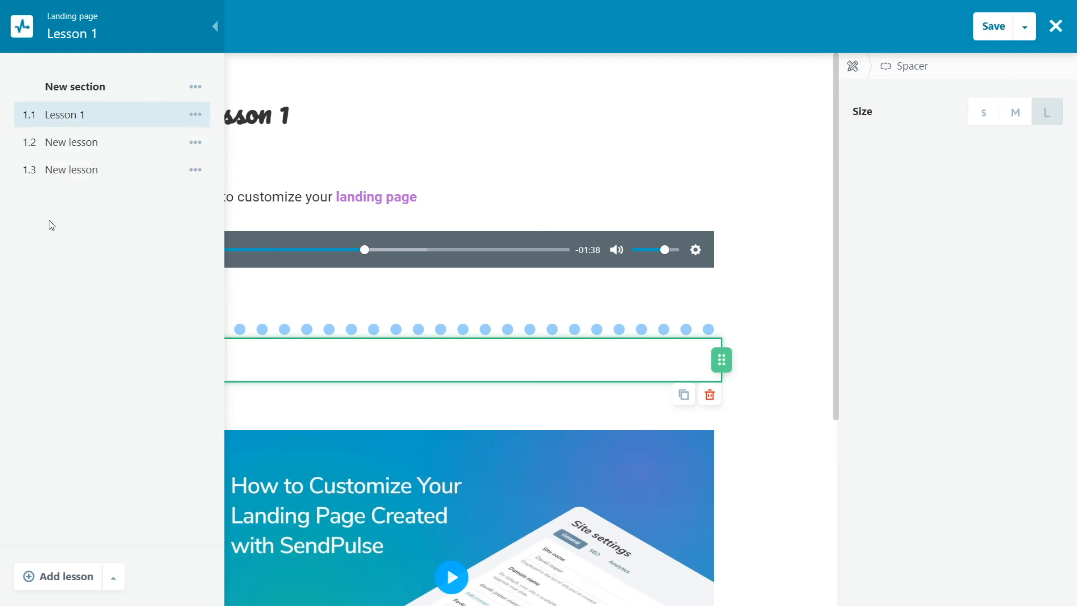
Step: Move the third lesson above the second in the course's lesson list, and collapse the list
left_click_drag(6, 168, 10, 144)
left_click(215, 27)
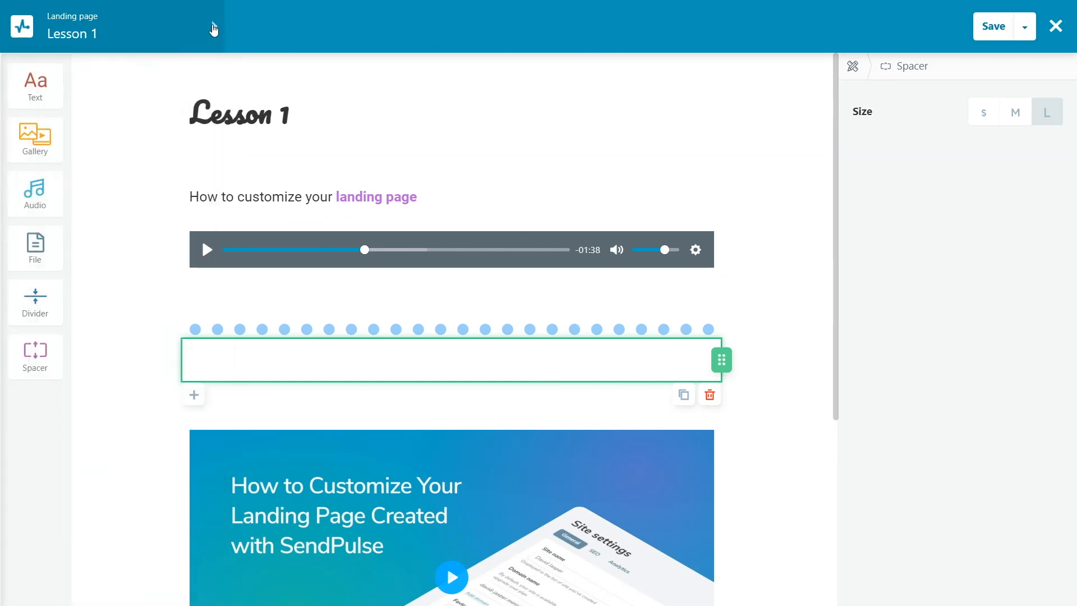
Step: Save Lesson 1 and close the lesson editor to return to the course page
scroll(739, 163, "down", 5)
scroll(743, 166, "up", 5)
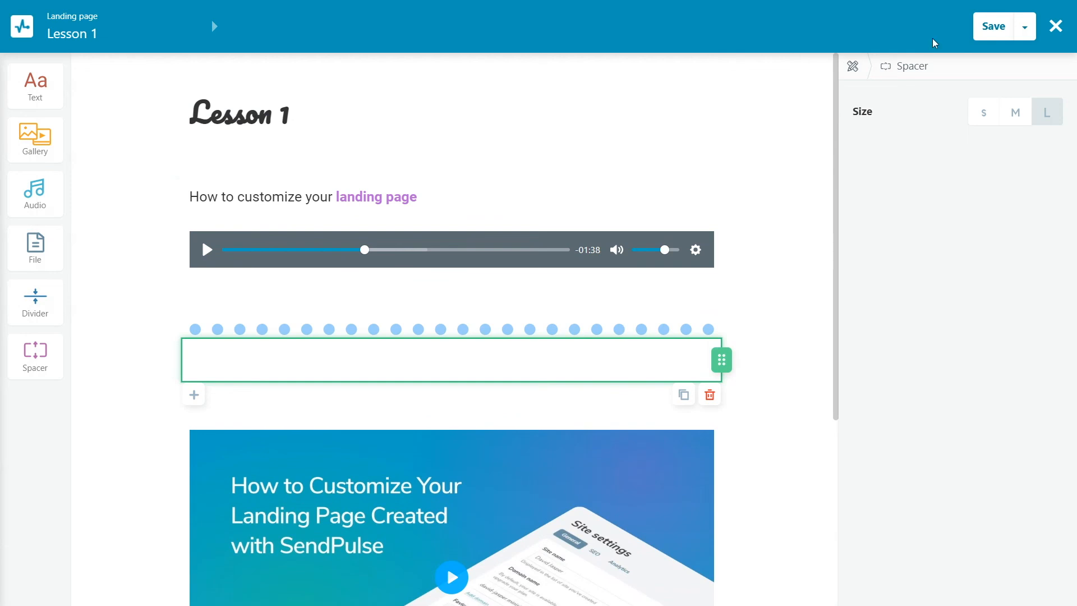
left_click(991, 31)
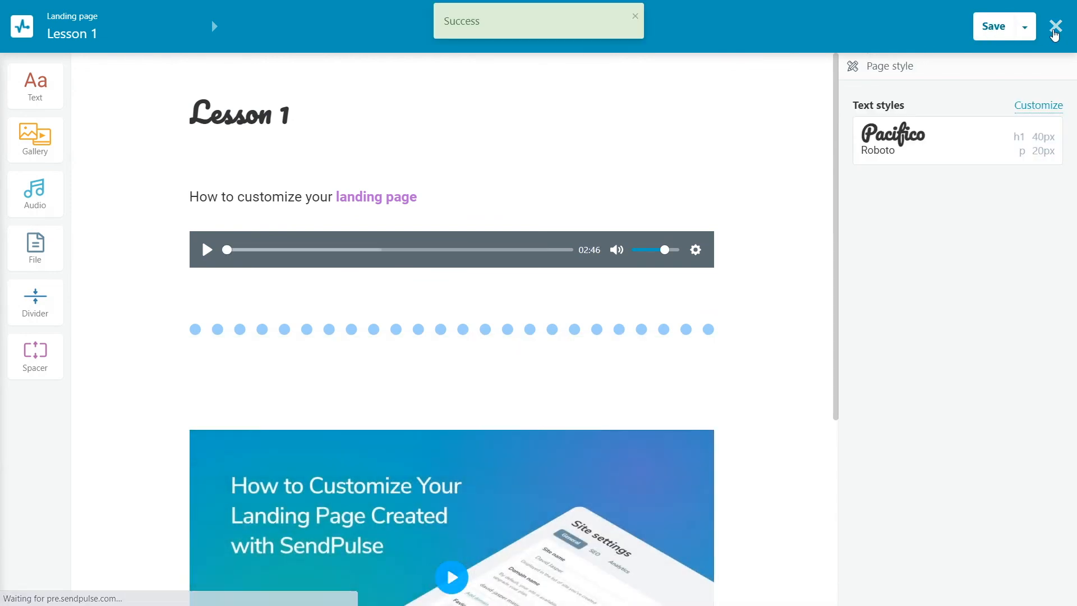
left_click(1055, 28)
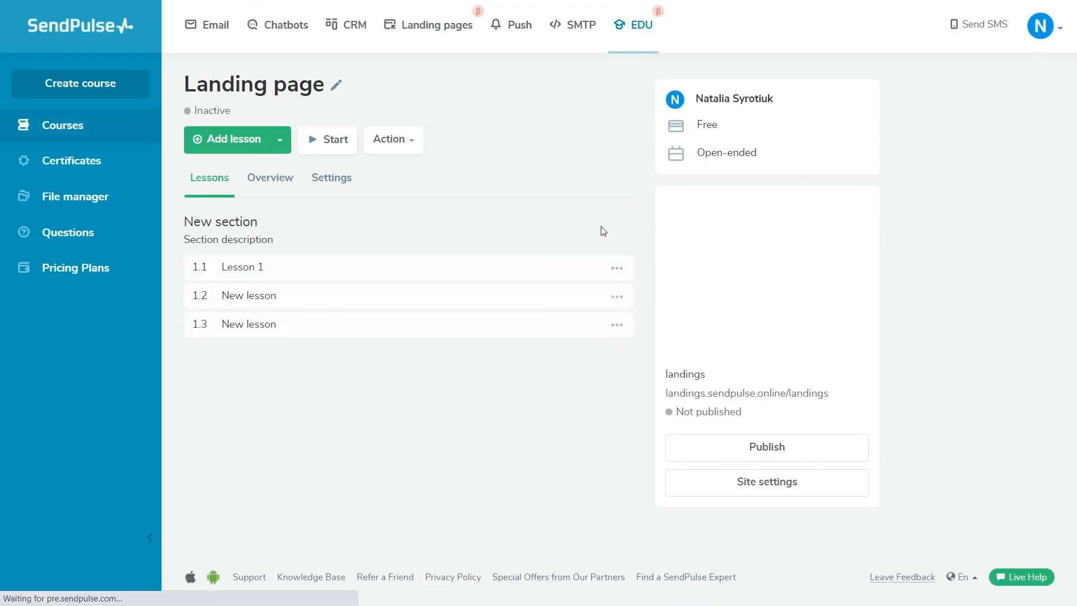